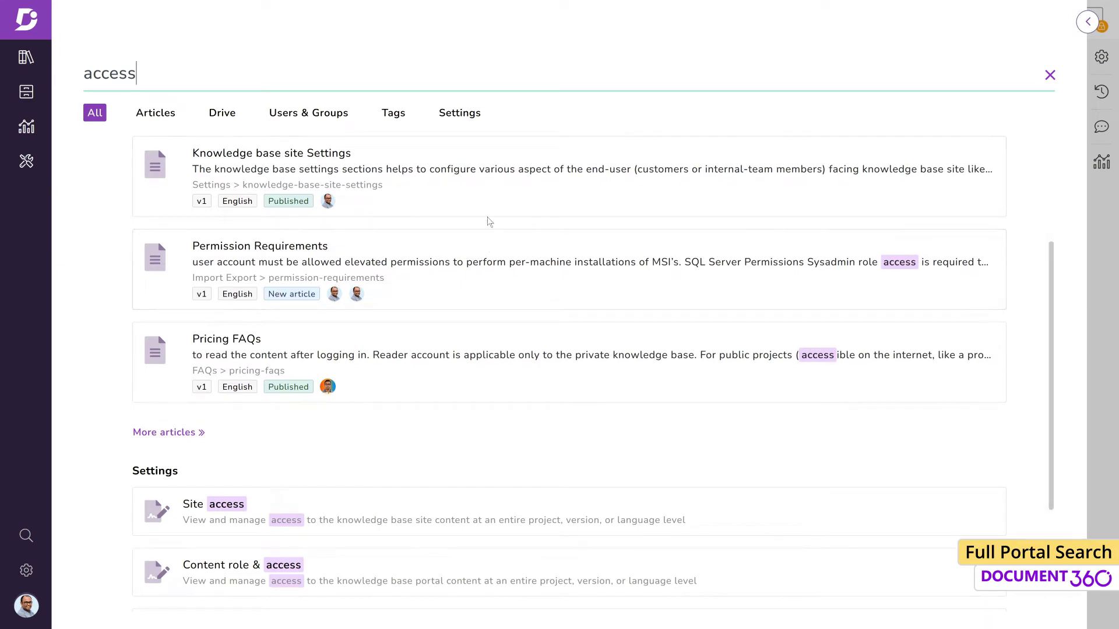
Preview the Knowledge base site Settings article from the "access" results, and open the Content role & access settings page.
{"action": "left_click", "coordinate": [481, 162]}
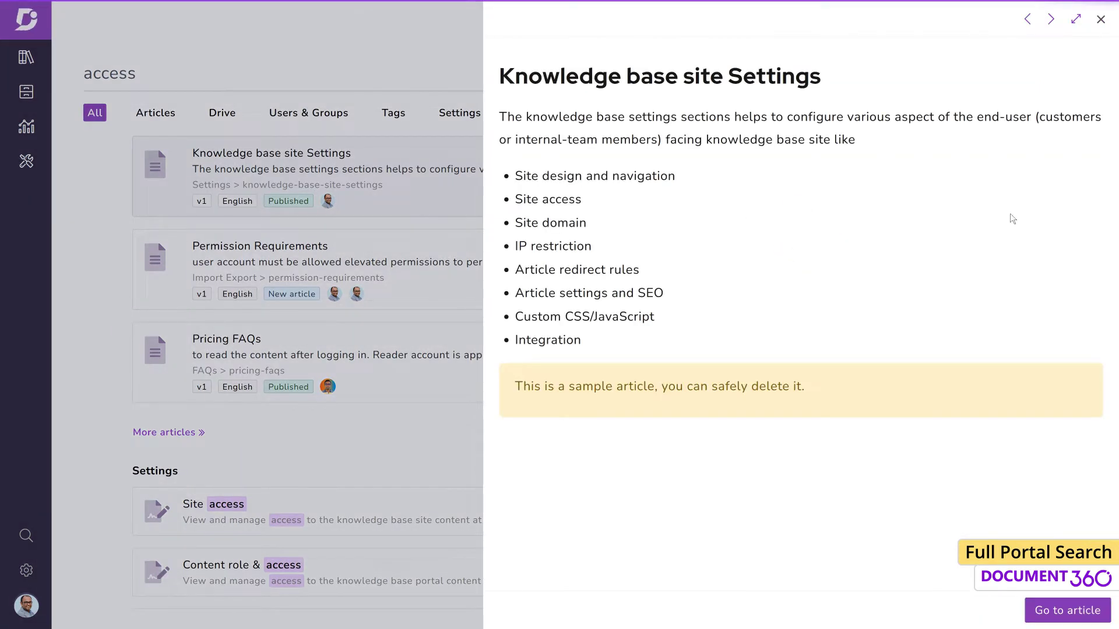
{"action": "left_click", "coordinate": [1101, 21]}
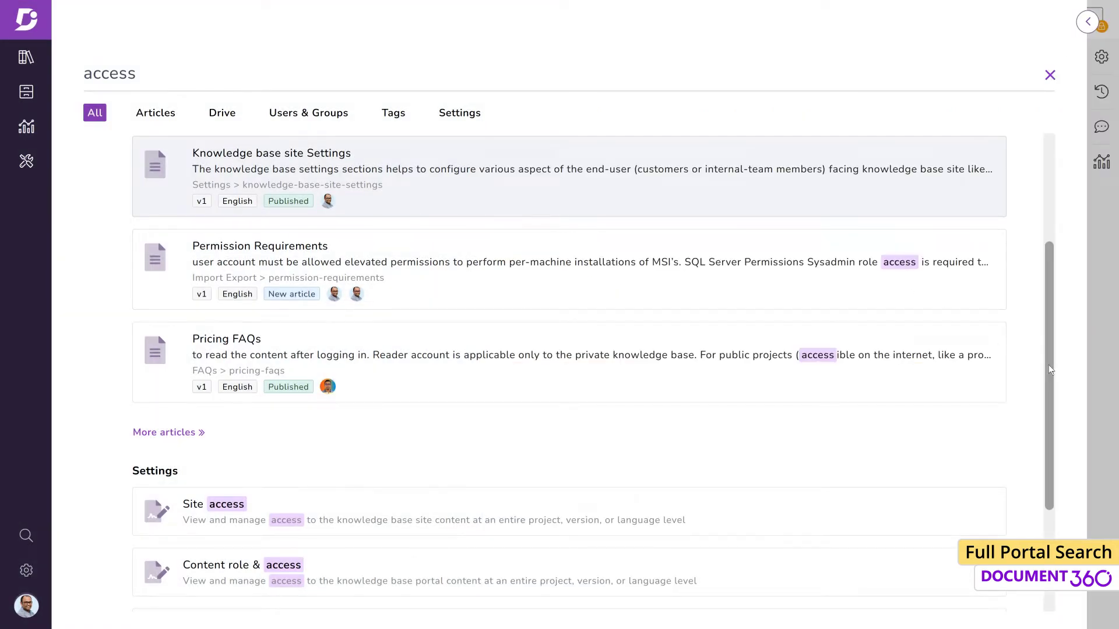
{"action": "left_click_drag", "start_coordinate": [1048, 365], "coordinate": [1050, 488]}
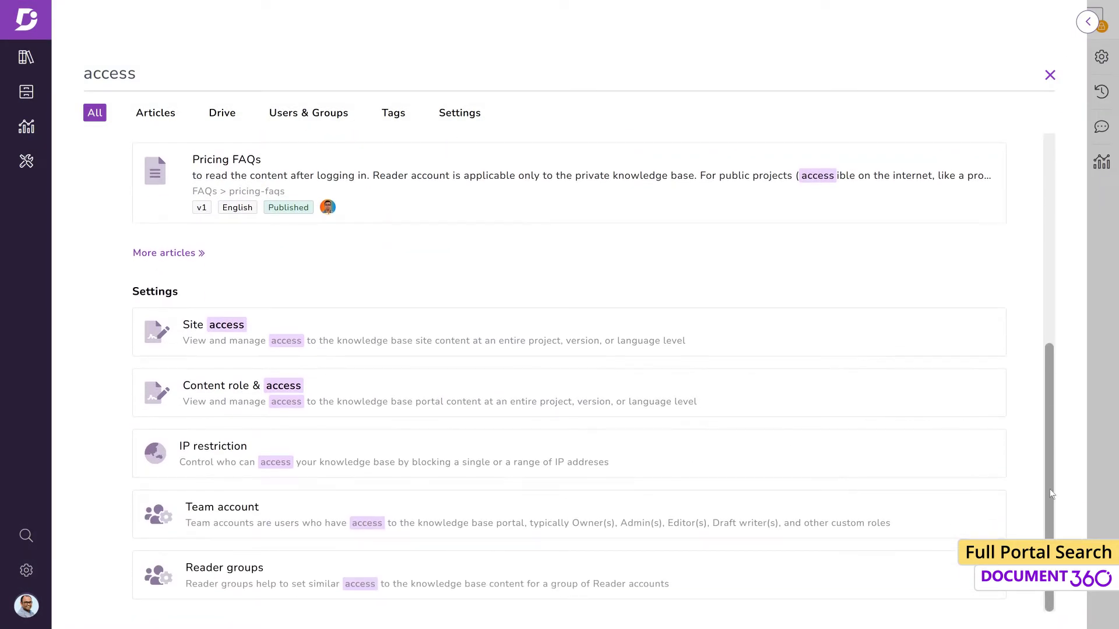
{"action": "left_click", "coordinate": [384, 384]}
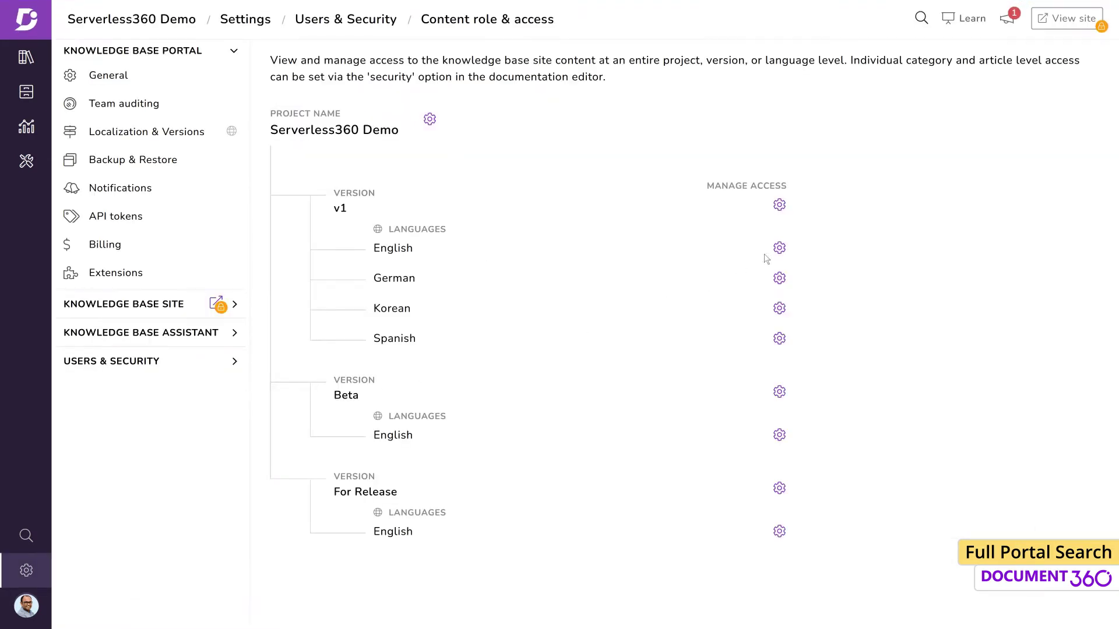
Go to the Documentation section, and open and close the portal-wide search there.
{"action": "left_click", "coordinate": [26, 57]}
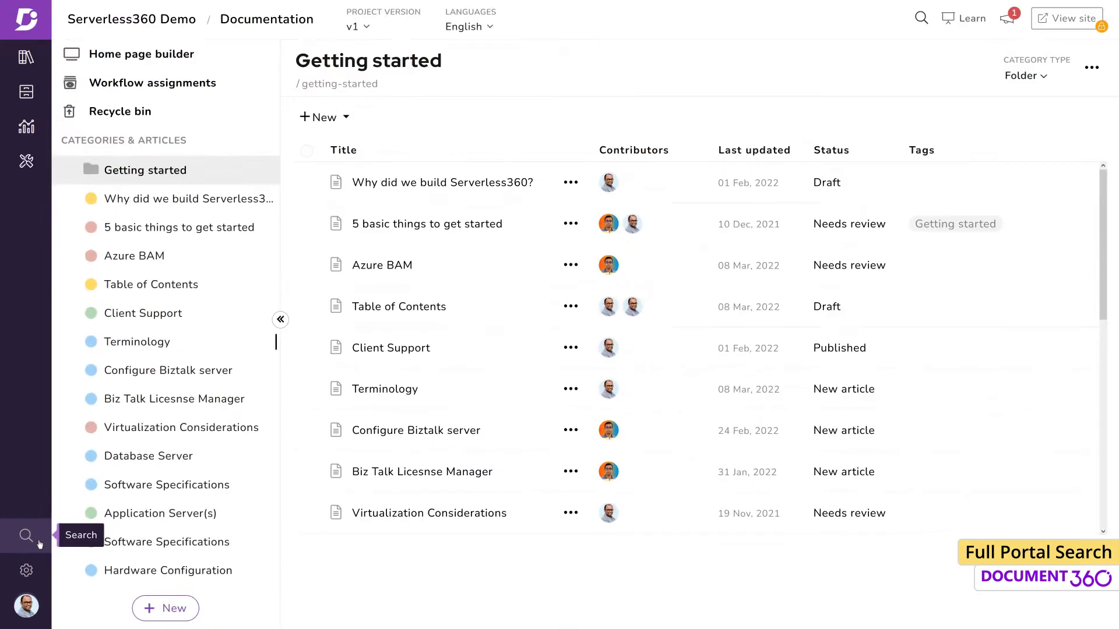
{"action": "left_click", "coordinate": [26, 536]}
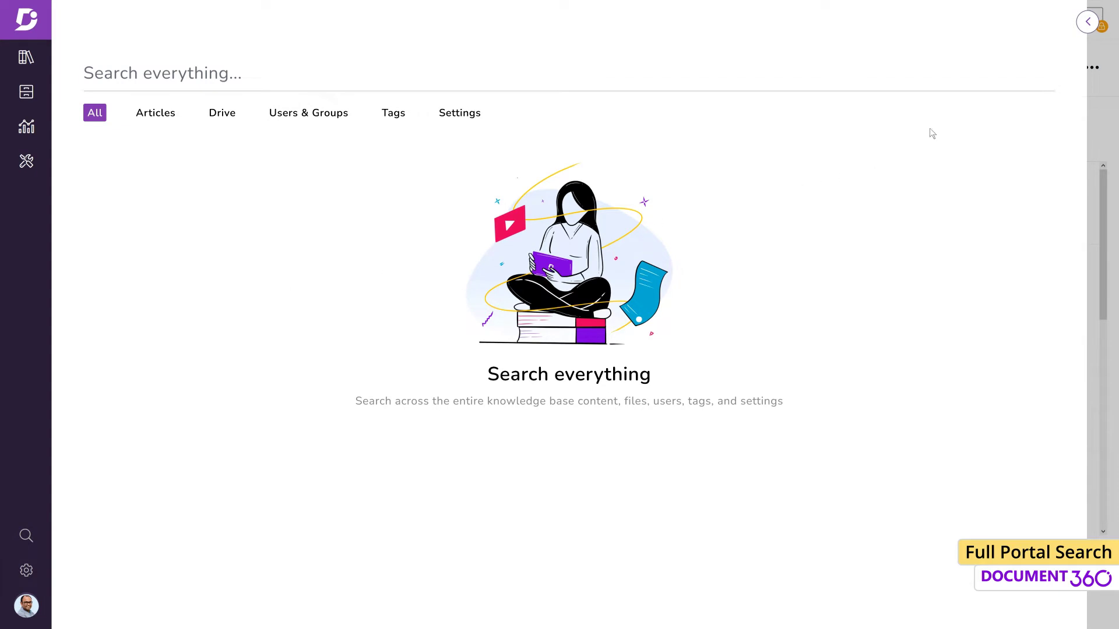
{"action": "left_click", "coordinate": [1090, 23]}
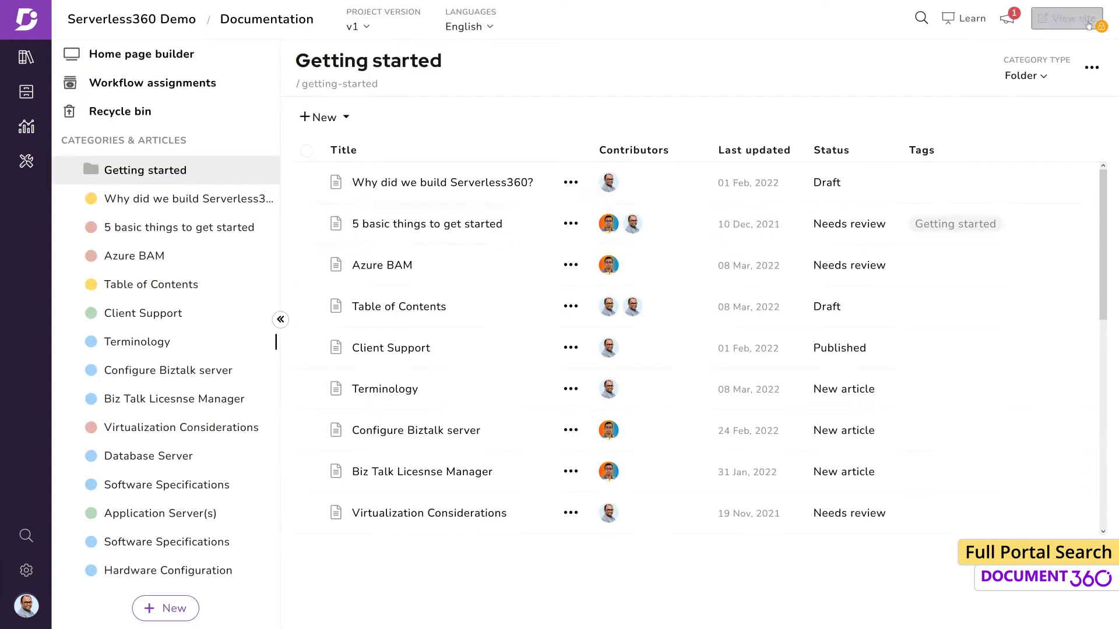
Search the whole portal for "doc" and look through the results in all categories.
{"action": "left_click", "coordinate": [25, 536]}
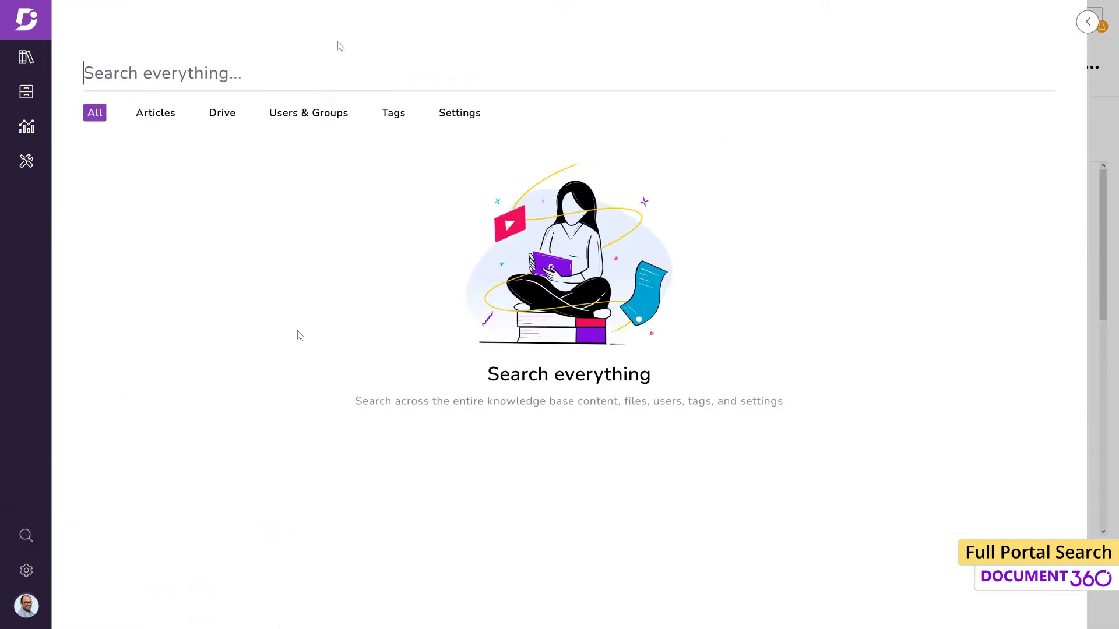
{"action": "type", "text": "doc"}
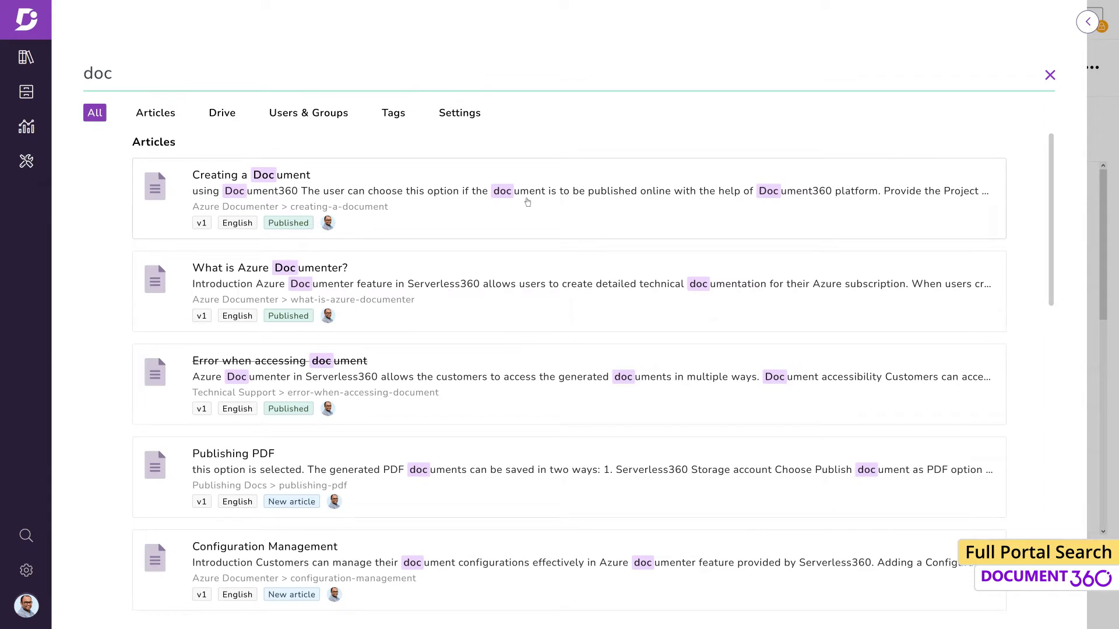
{"action": "left_click_drag", "start_coordinate": [1049, 194], "coordinate": [1011, 509]}
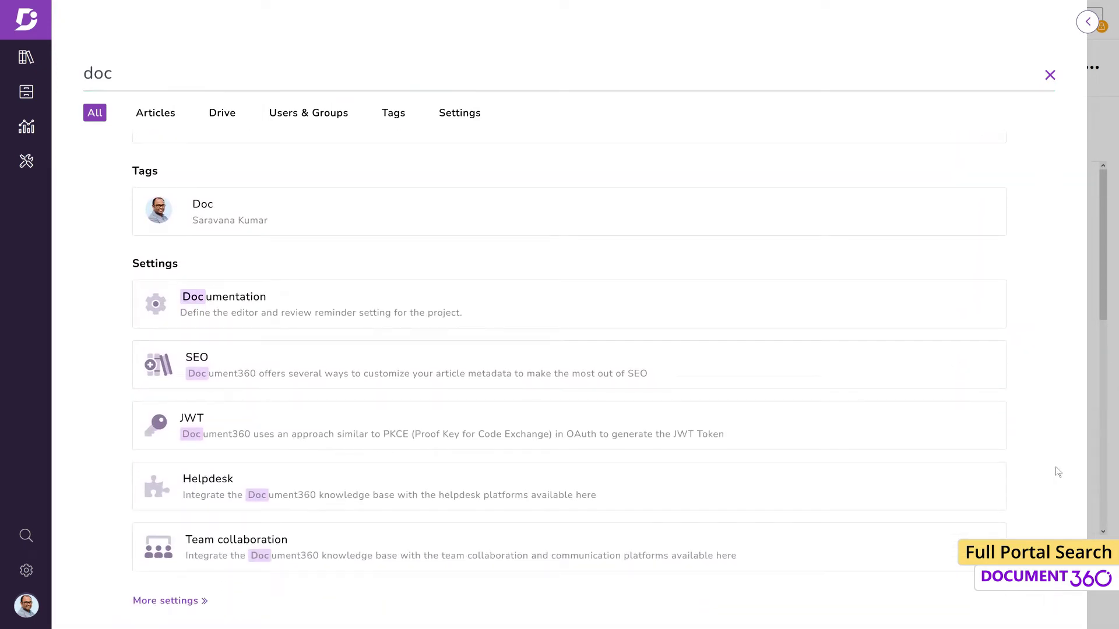
{"action": "left_click_drag", "start_coordinate": [1057, 472], "coordinate": [1057, 279]}
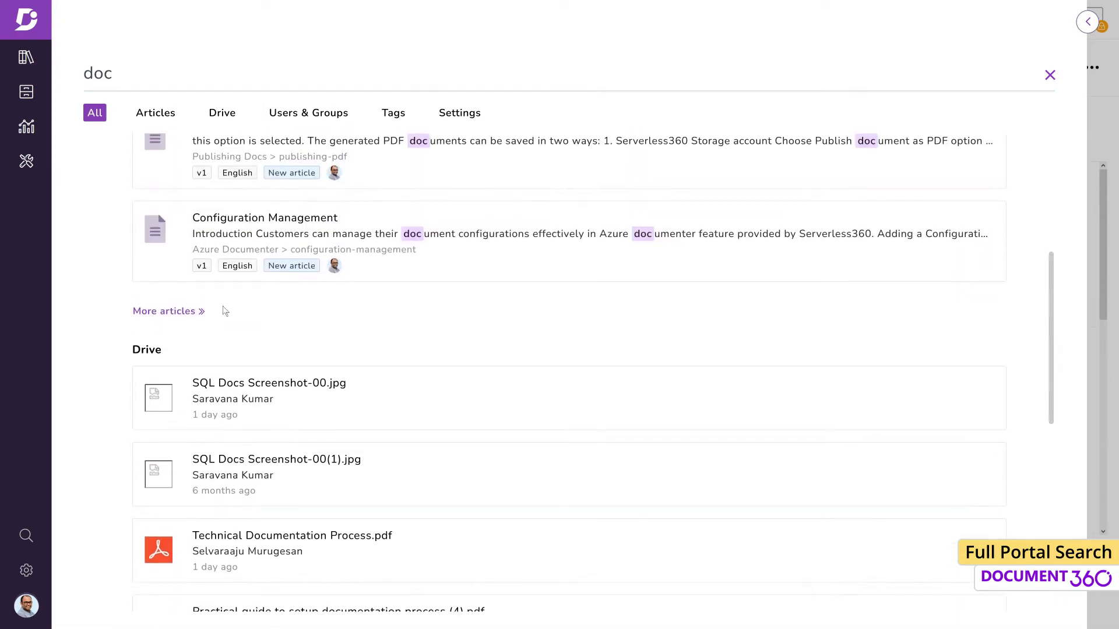
Show only the article results for "doc" and look through the full list.
{"action": "left_click", "coordinate": [169, 312]}
{"action": "left_click_drag", "start_coordinate": [1050, 232], "coordinate": [1050, 568]}
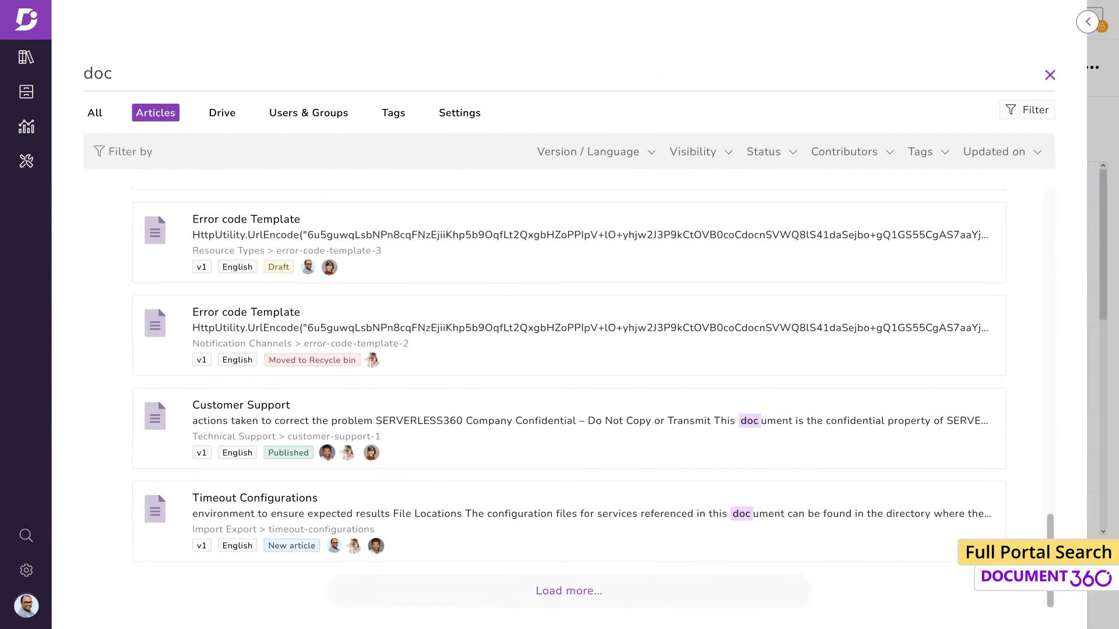
{"action": "scroll", "coordinate": [1082, 203], "scroll_direction": "up", "scroll_amount": 20}
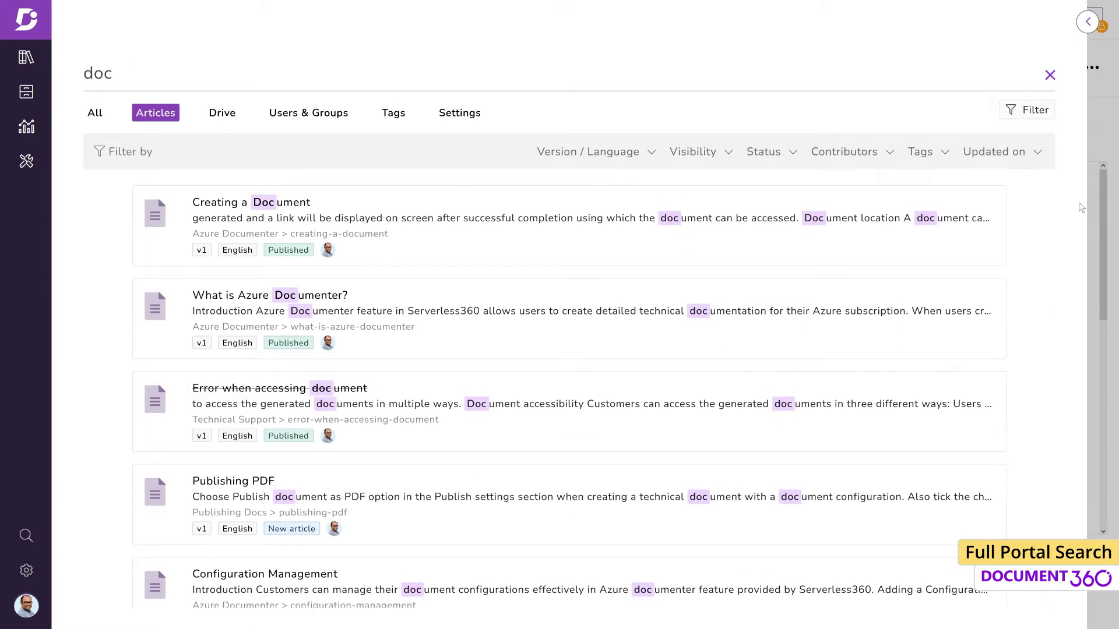
Preview the "What is Azure Documenter?" article from the results and open it in the documentation section.
{"action": "left_click", "coordinate": [488, 322]}
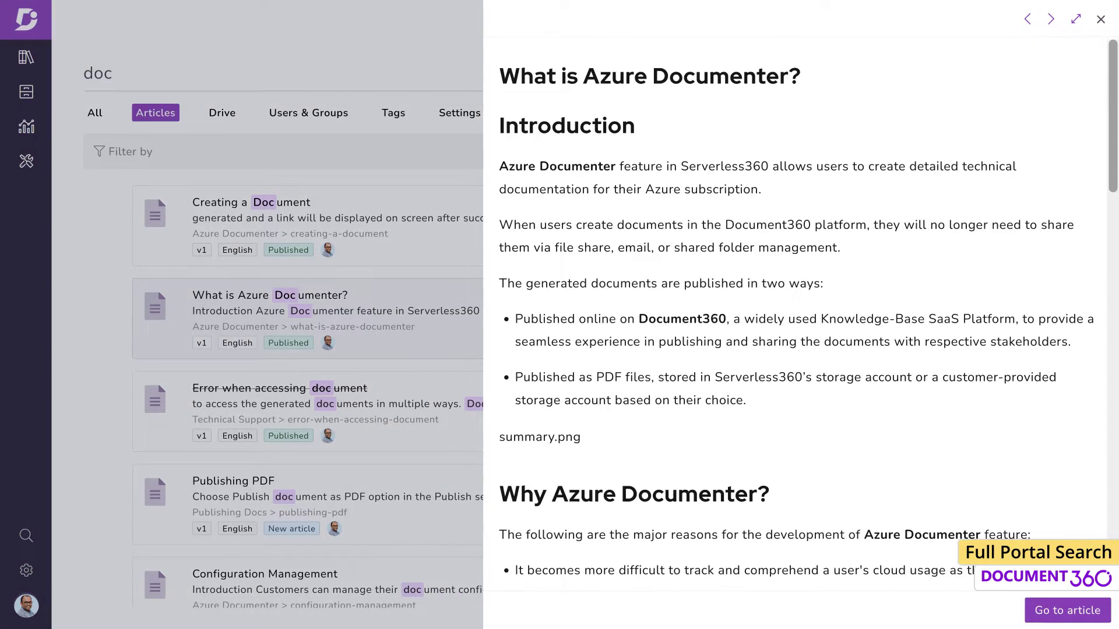
{"action": "scroll", "coordinate": [991, 466], "scroll_direction": "down", "scroll_amount": 15}
{"action": "left_click", "coordinate": [1038, 610]}
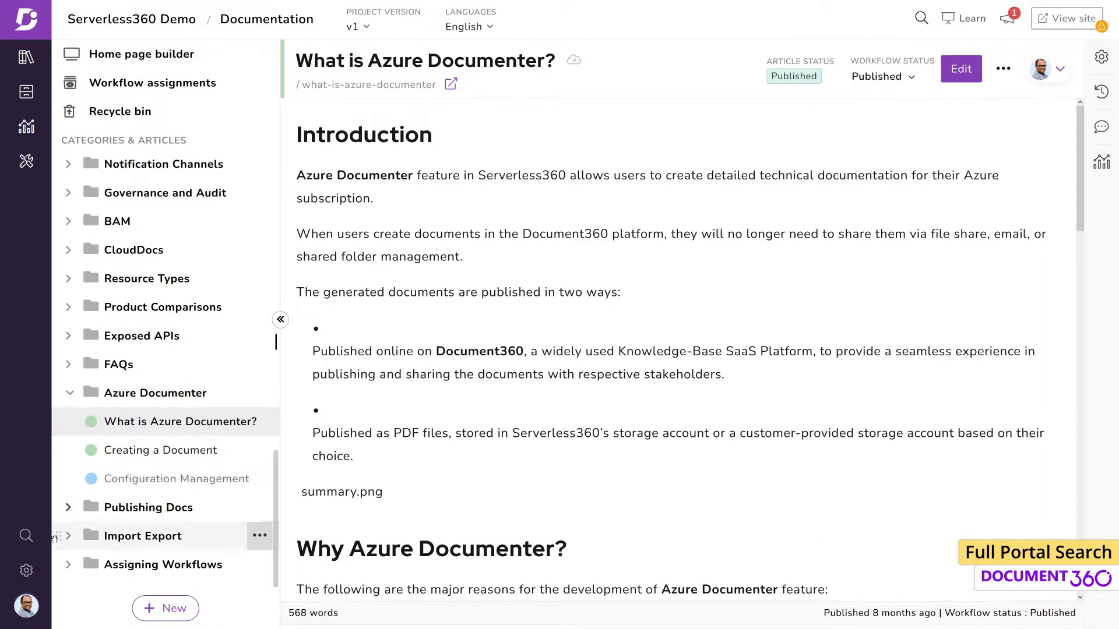
Return to the article search results and examine the Version / Language, Visibility, Status, Contributors and Tags filter options.
{"action": "left_click", "coordinate": [22, 536]}
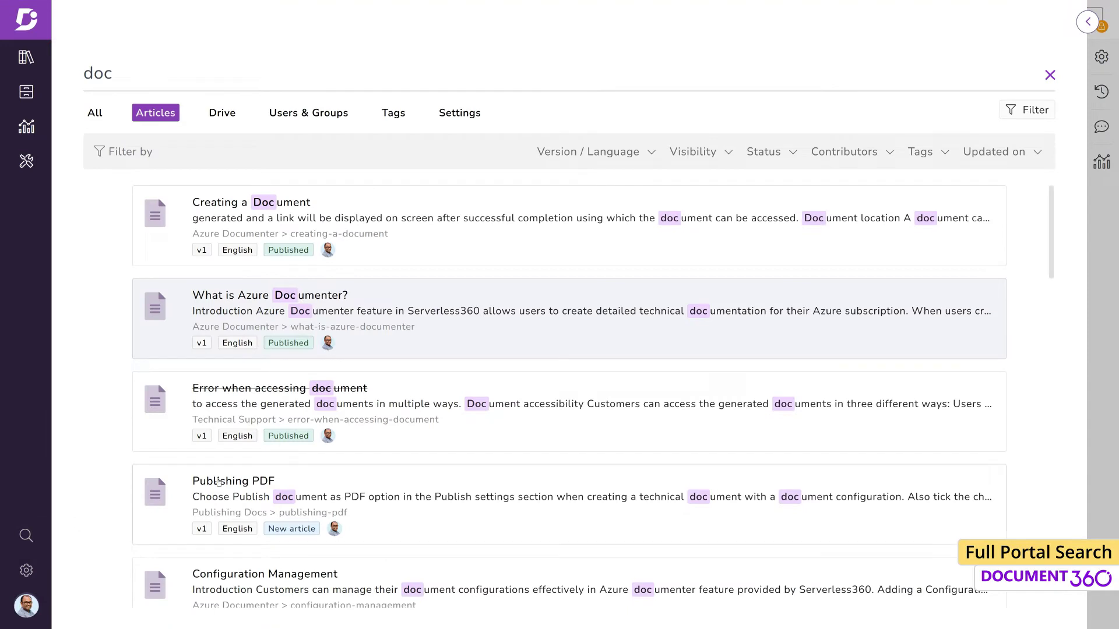
{"action": "left_click", "coordinate": [651, 153]}
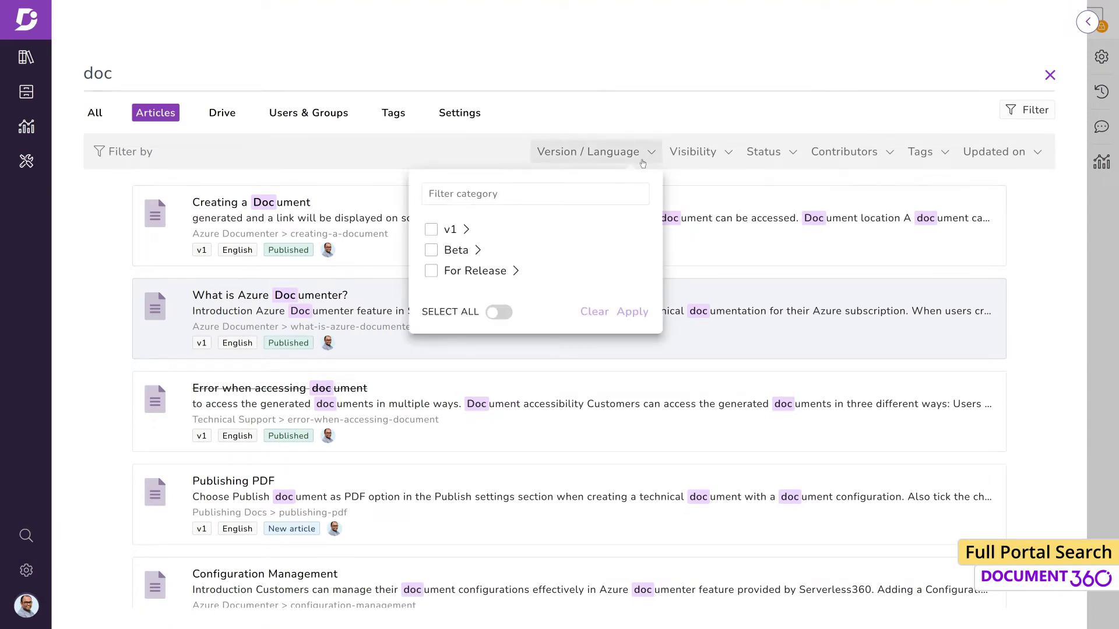
{"action": "left_click", "coordinate": [466, 231]}
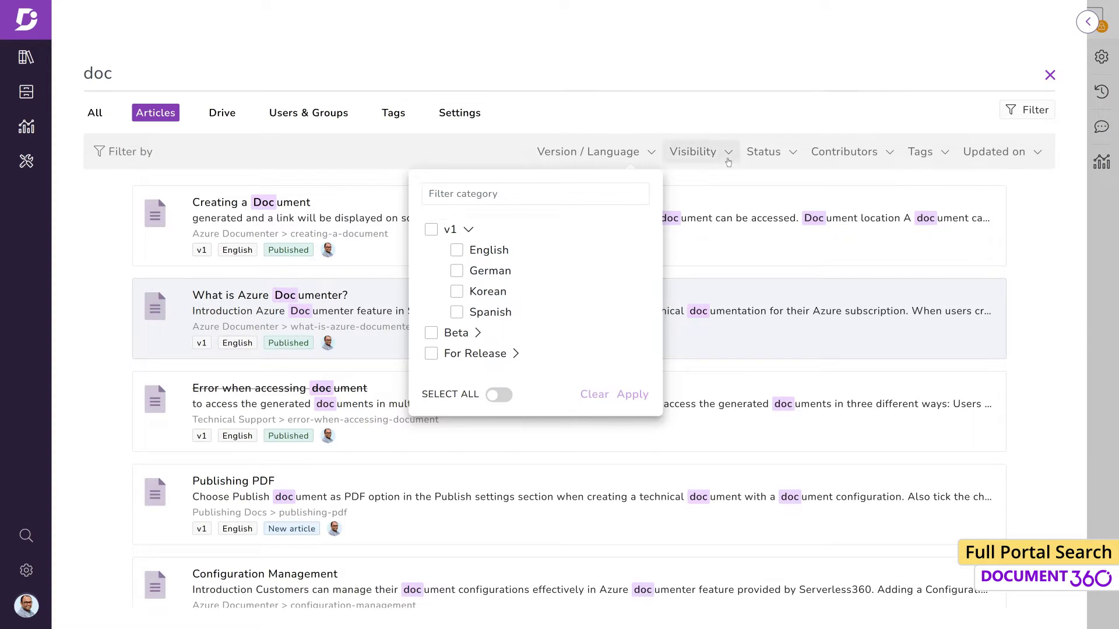
{"action": "left_click", "coordinate": [727, 158]}
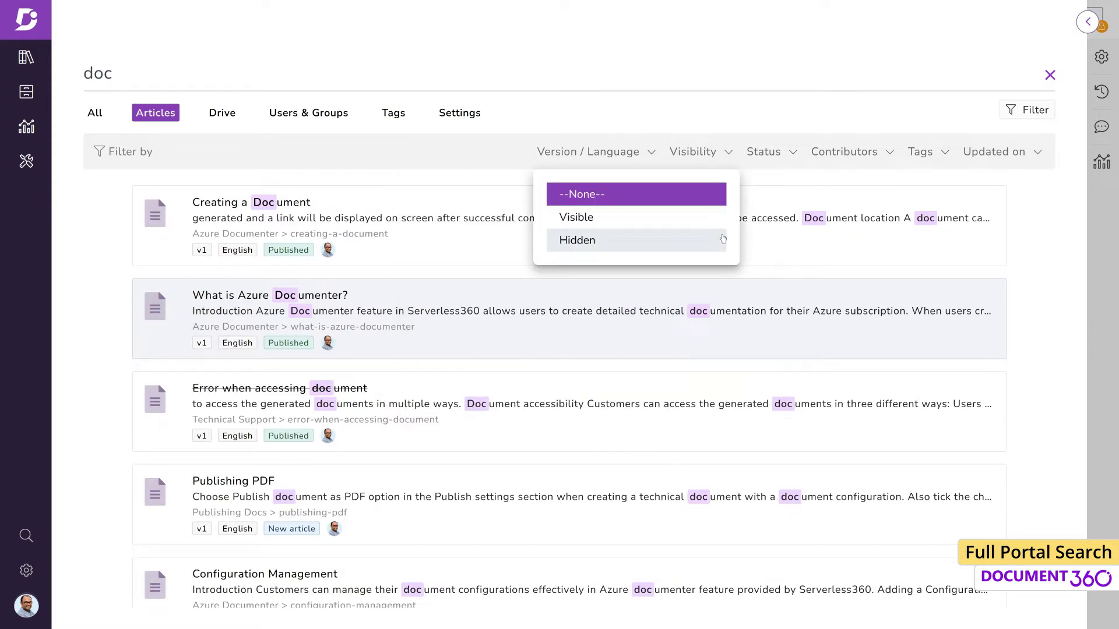
{"action": "left_click", "coordinate": [791, 161]}
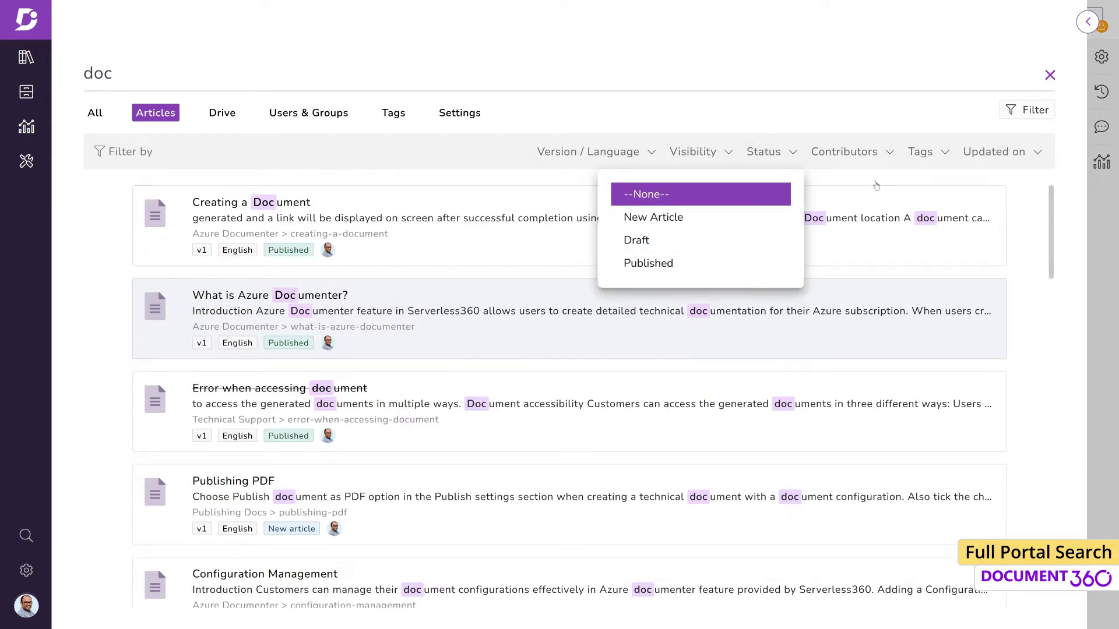
{"action": "left_click", "coordinate": [872, 153]}
{"action": "left_click", "coordinate": [935, 153]}
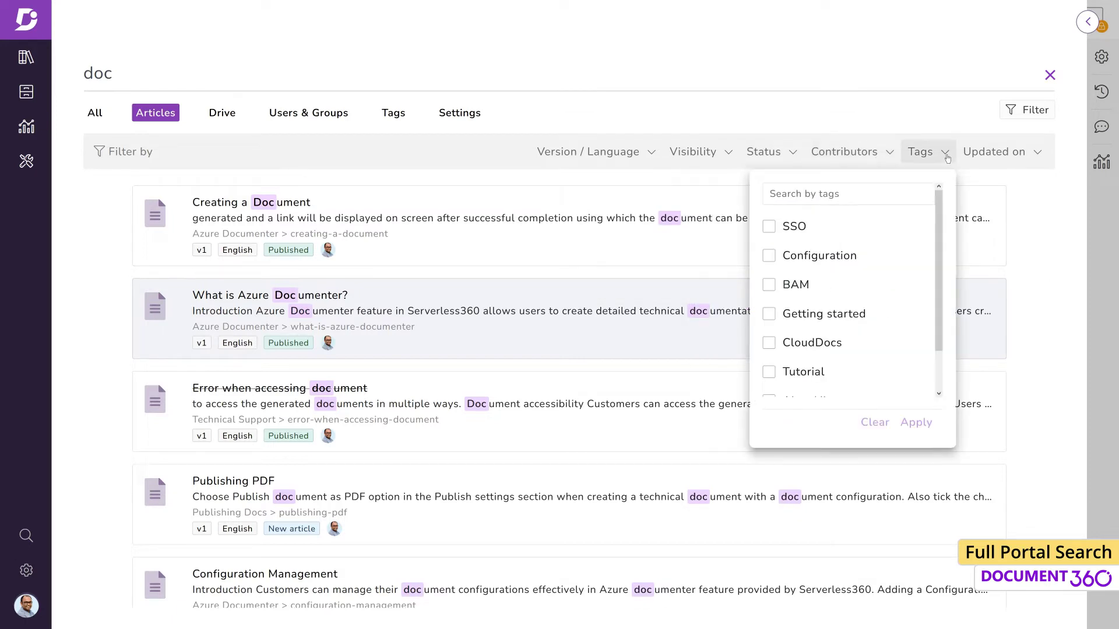
{"action": "scroll", "coordinate": [958, 231], "scroll_direction": "down", "scroll_amount": 2}
Try limiting the article results to those updated in the last 3 months.
{"action": "left_click", "coordinate": [1025, 156]}
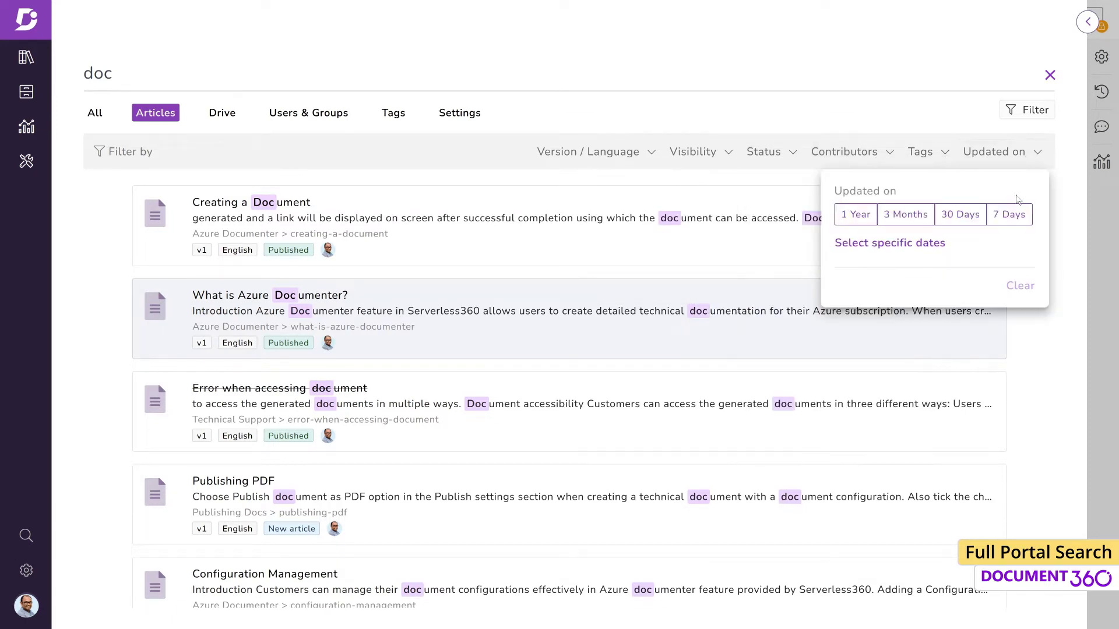
{"action": "left_click", "coordinate": [914, 218]}
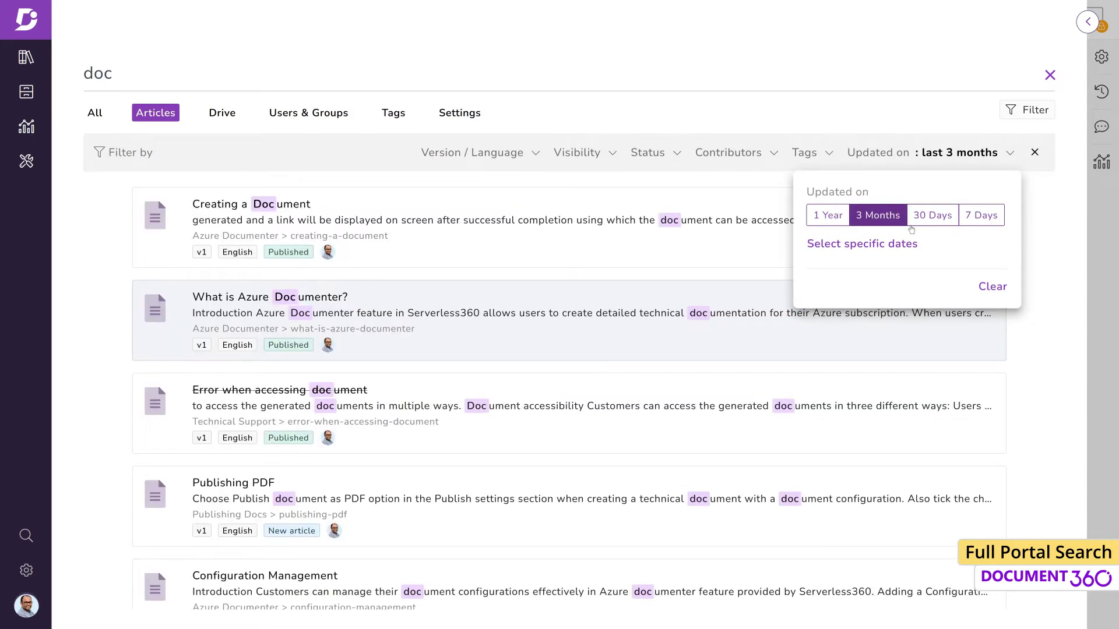
{"action": "left_click", "coordinate": [1023, 325]}
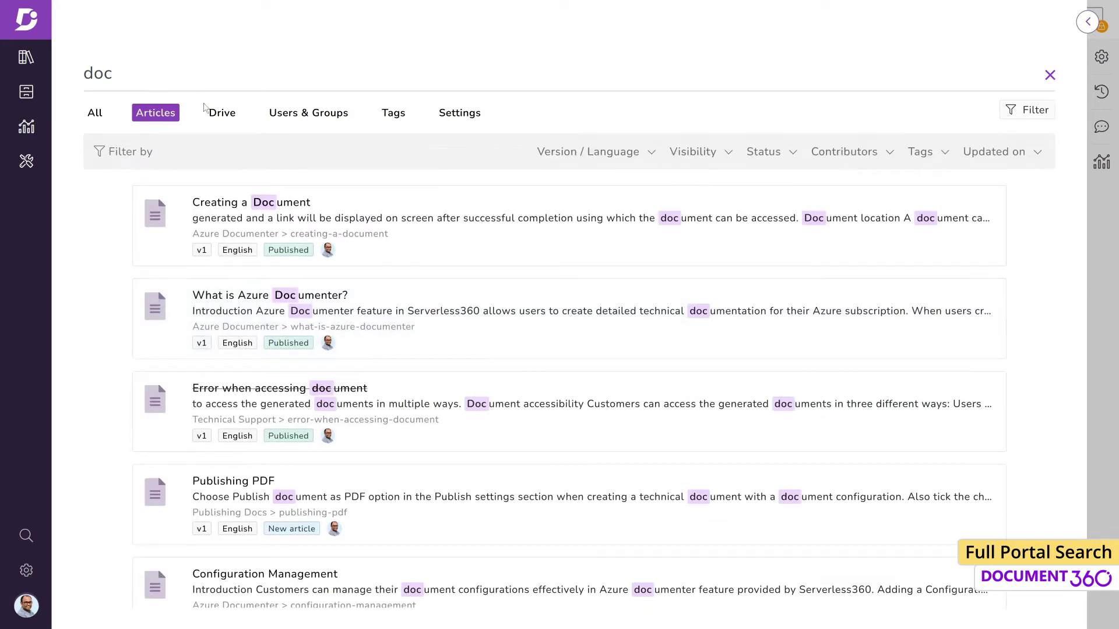
Show the Drive results for "doc" and examine the Status and Type filter options.
{"action": "left_click", "coordinate": [220, 113]}
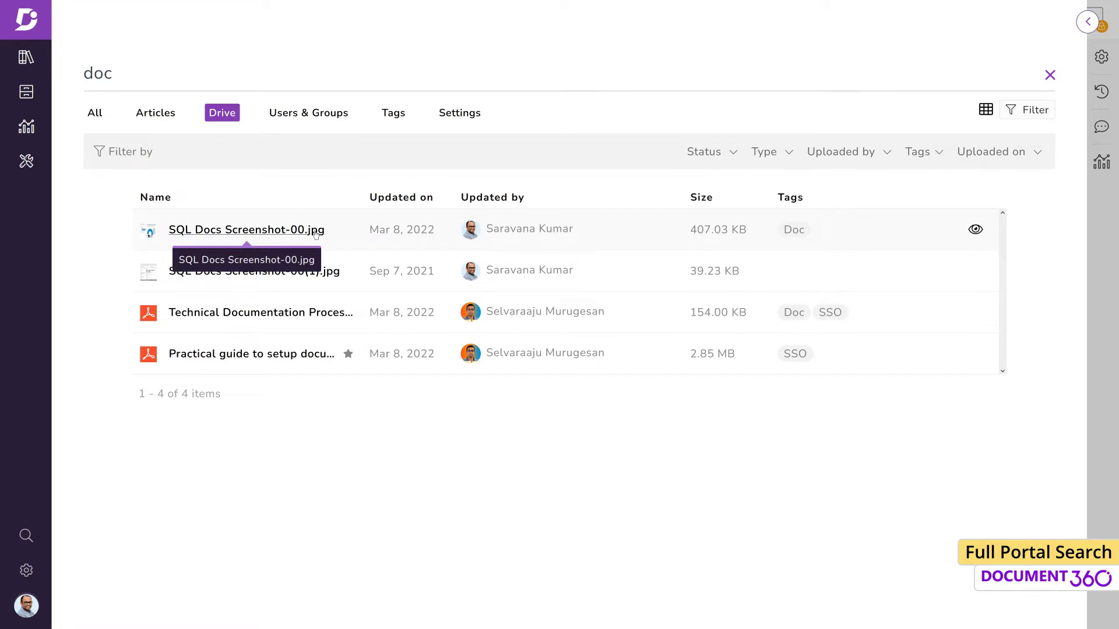
{"action": "left_click", "coordinate": [743, 158]}
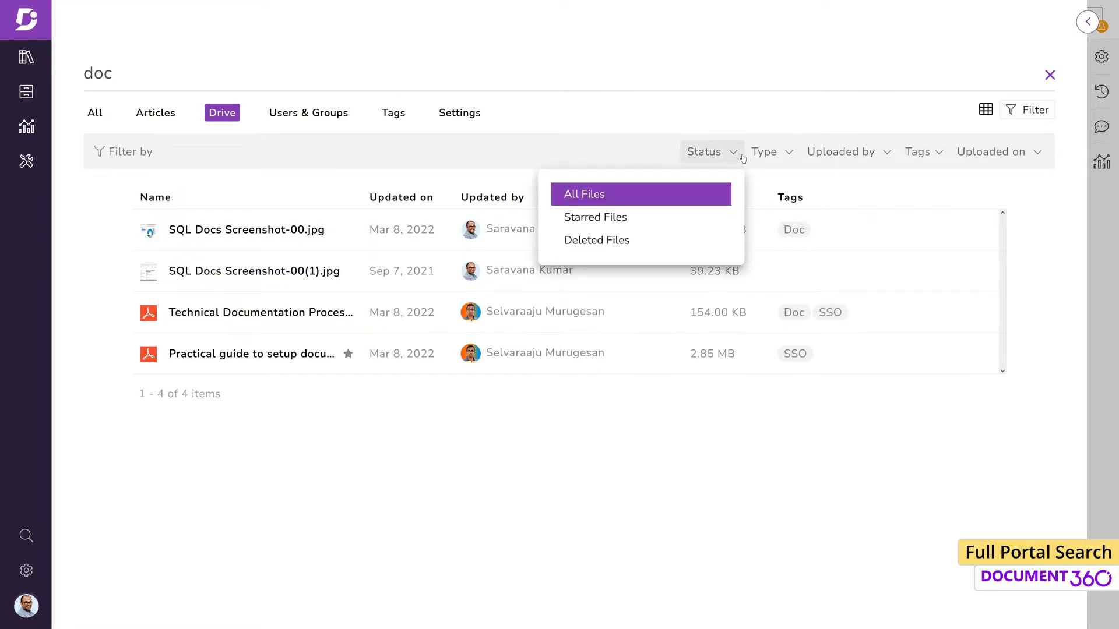
{"action": "left_click", "coordinate": [786, 159]}
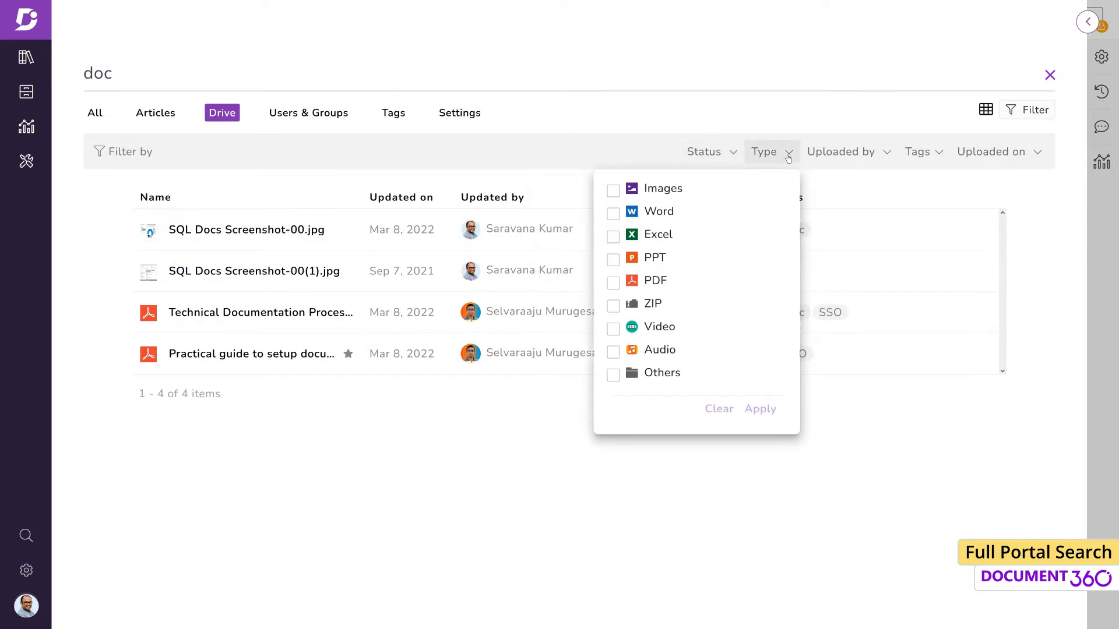
{"action": "left_click", "coordinate": [919, 125]}
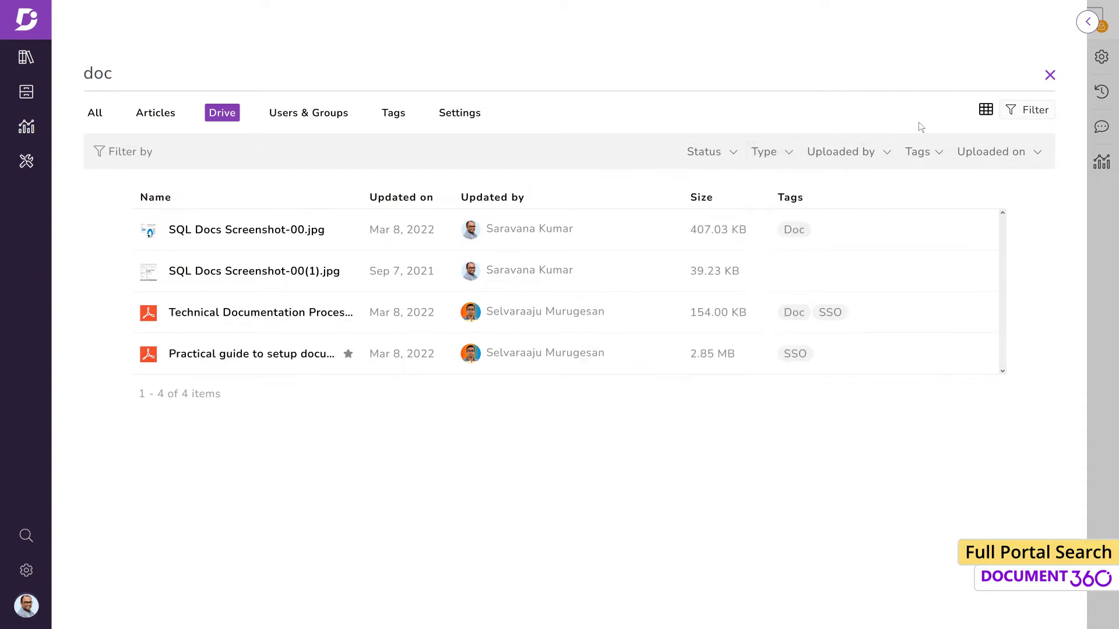
Switch the Drive results to thumbnail view and review the file details and dependencies of SQL Docs Screenshot-00.jpg.
{"action": "left_click", "coordinate": [985, 110]}
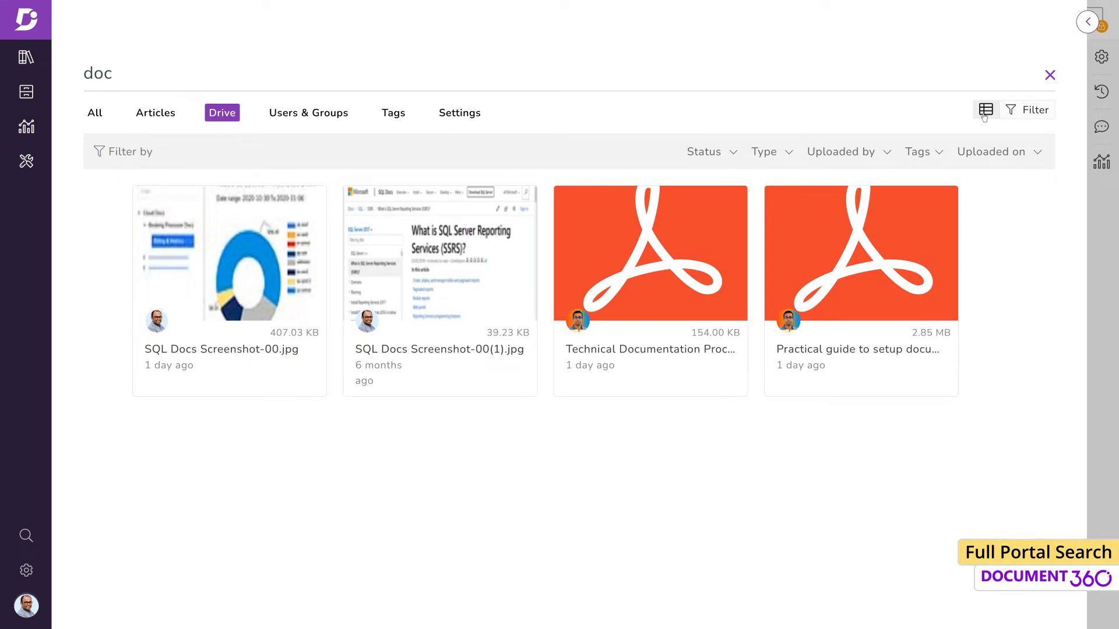
{"action": "left_click", "coordinate": [278, 312]}
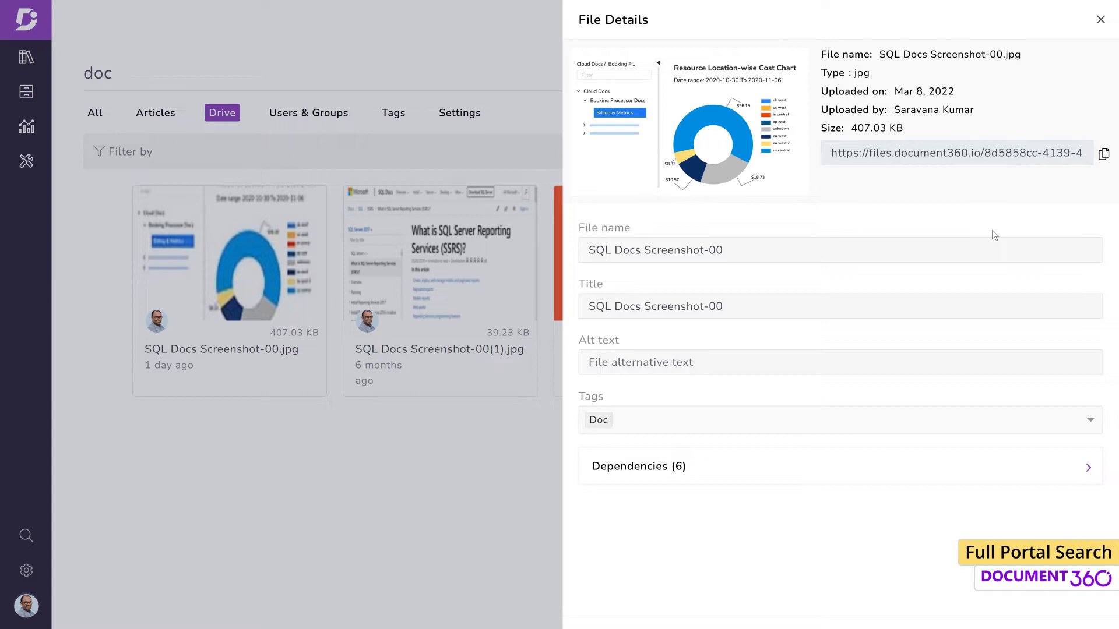
{"action": "left_click", "coordinate": [1025, 478]}
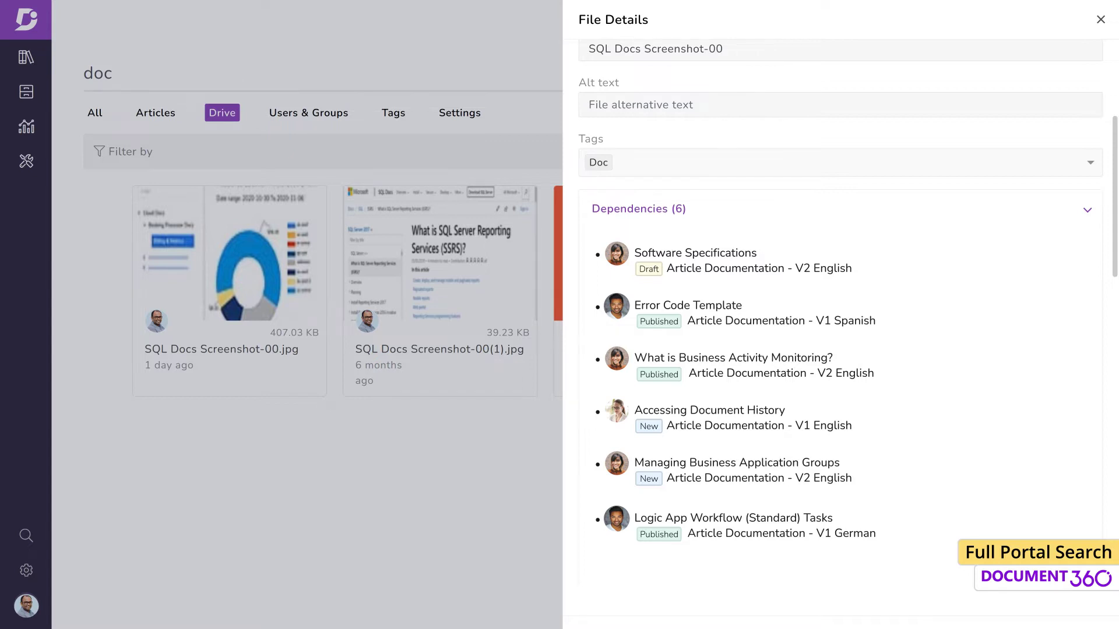
{"action": "left_click", "coordinate": [1100, 19]}
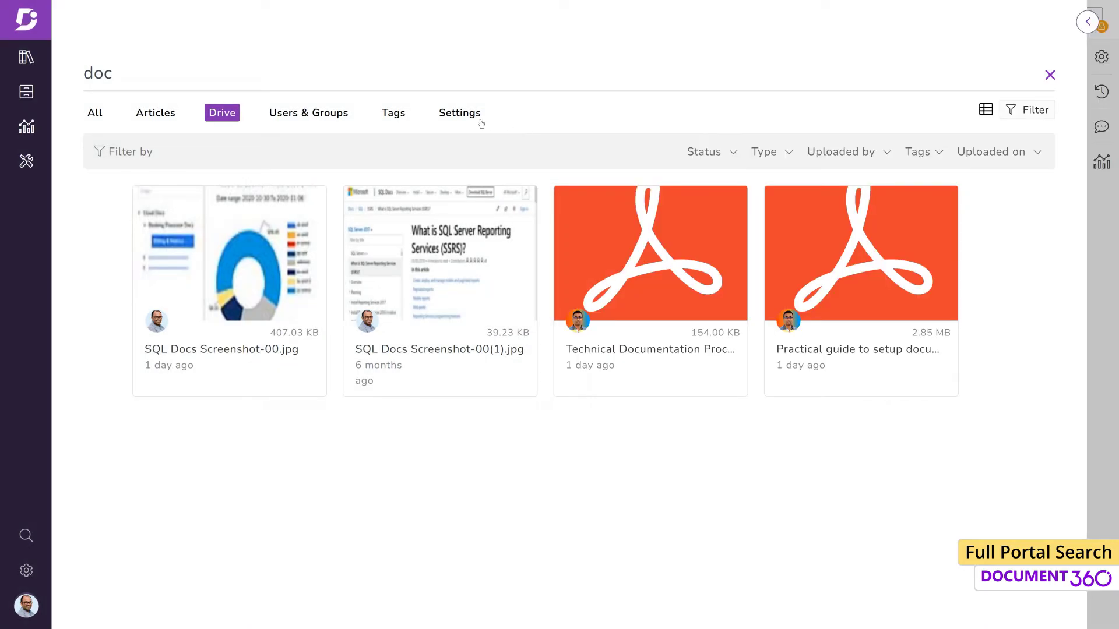
Browse the team accounts in the Users & Groups category and search it for "contributor".
{"action": "left_click", "coordinate": [315, 118]}
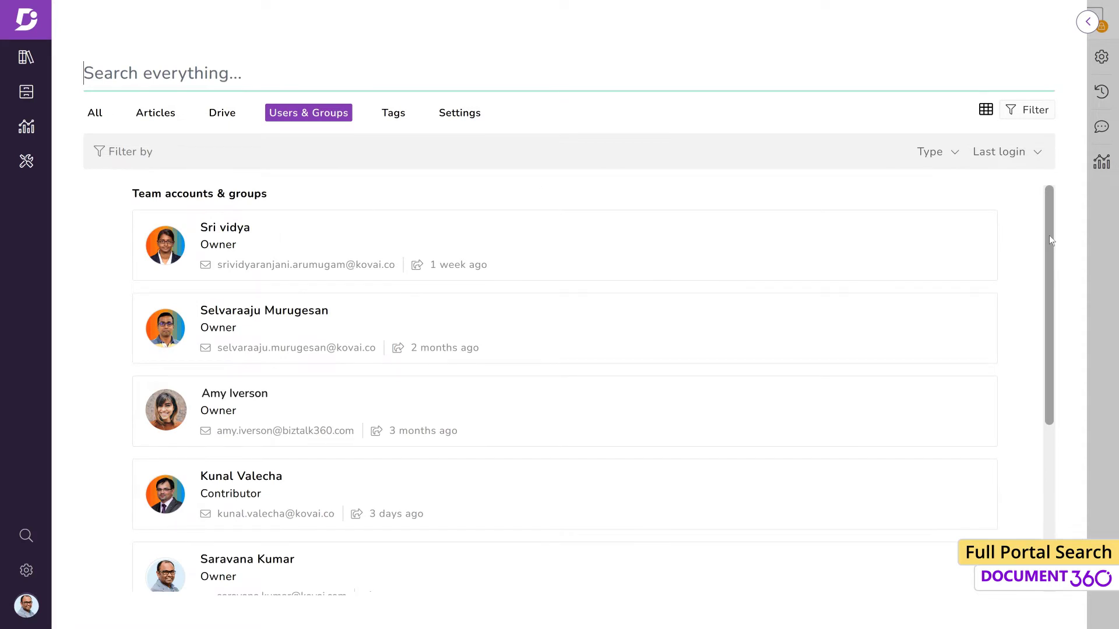
{"action": "left_click_drag", "start_coordinate": [1048, 240], "coordinate": [1027, 408]}
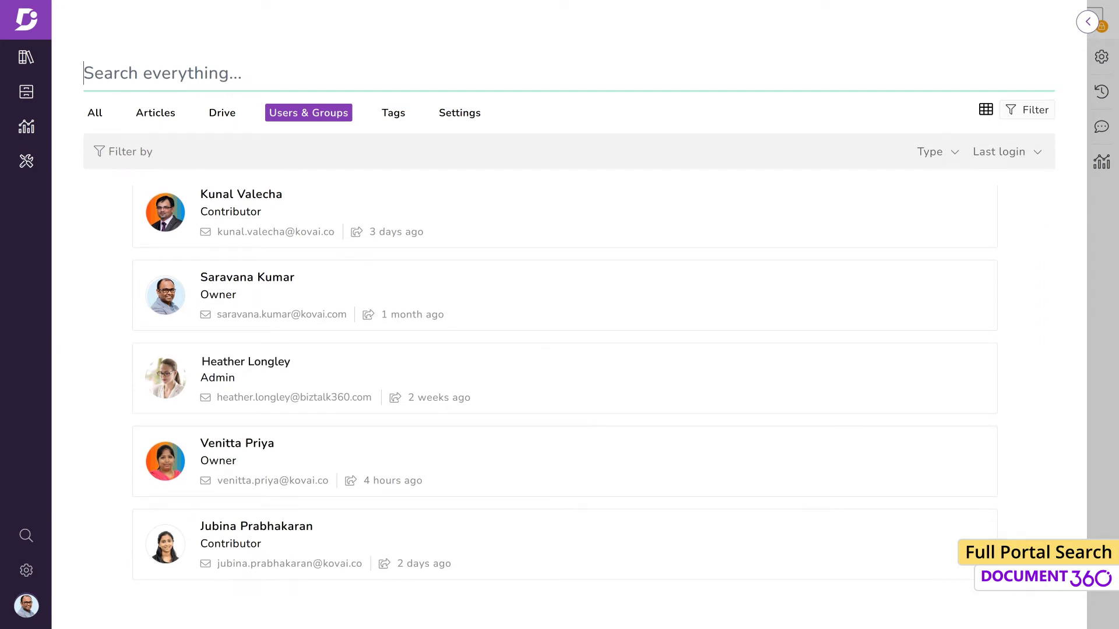
{"action": "type", "text": "contribur"}
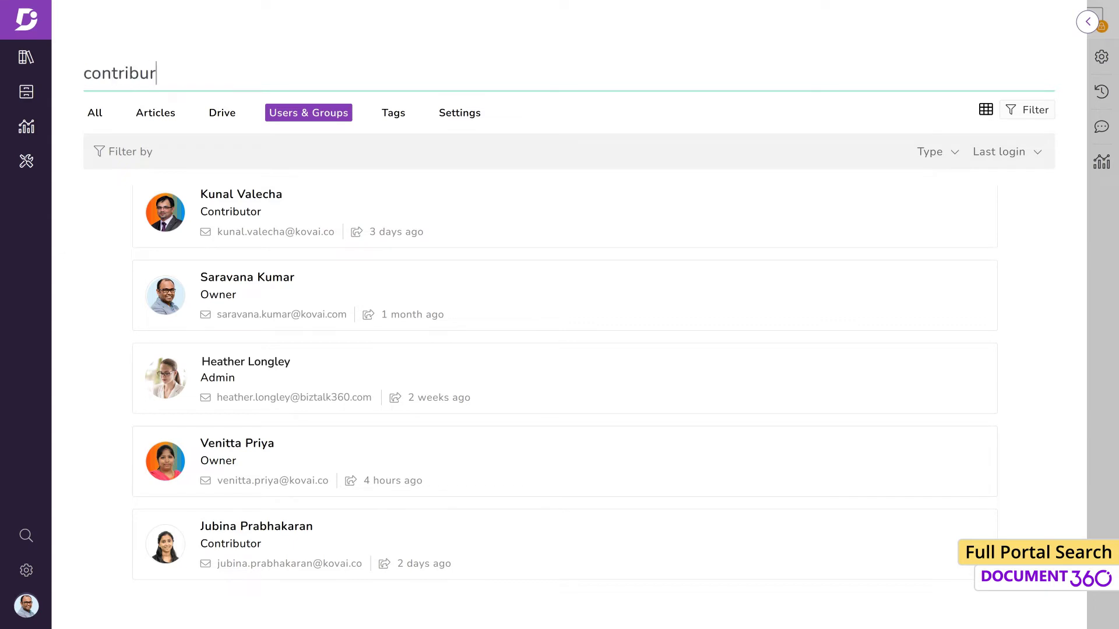
{"action": "key", "text": "BackSpace"}
{"action": "type", "text": "tor"}
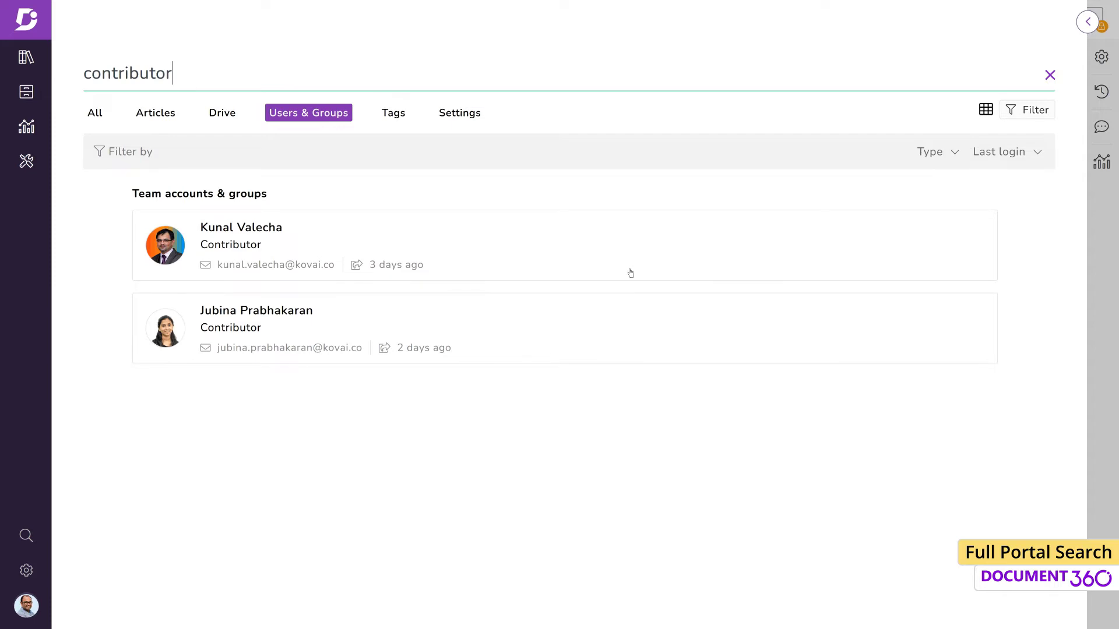
Examine the Type and Last login filter options for the user and group results.
{"action": "left_click", "coordinate": [952, 151]}
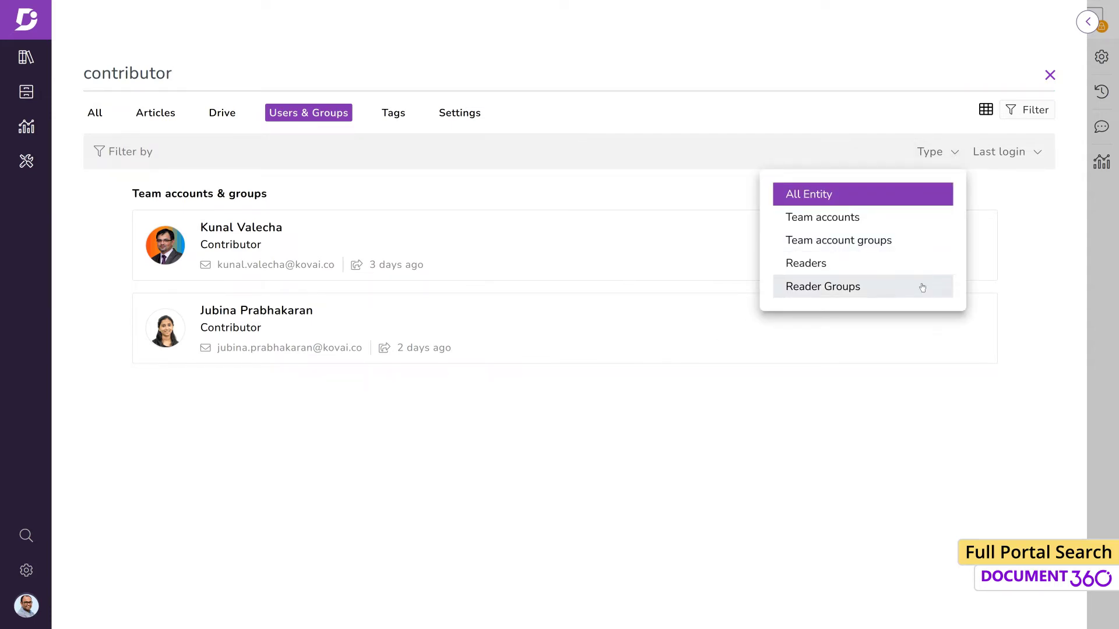
{"action": "left_click", "coordinate": [1030, 152]}
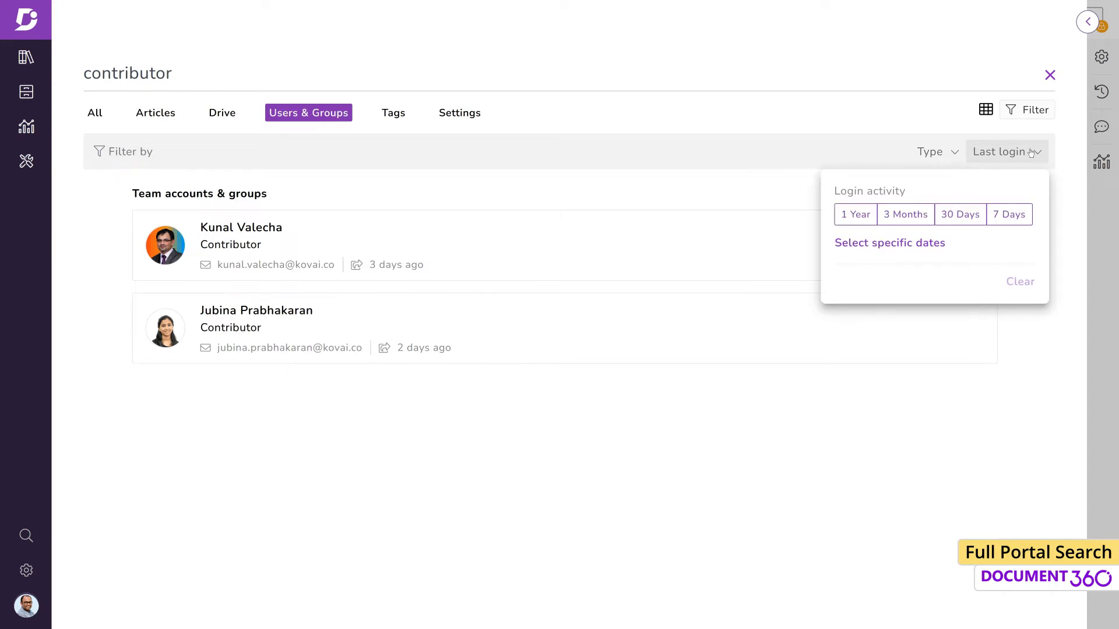
{"action": "left_click", "coordinate": [1026, 152]}
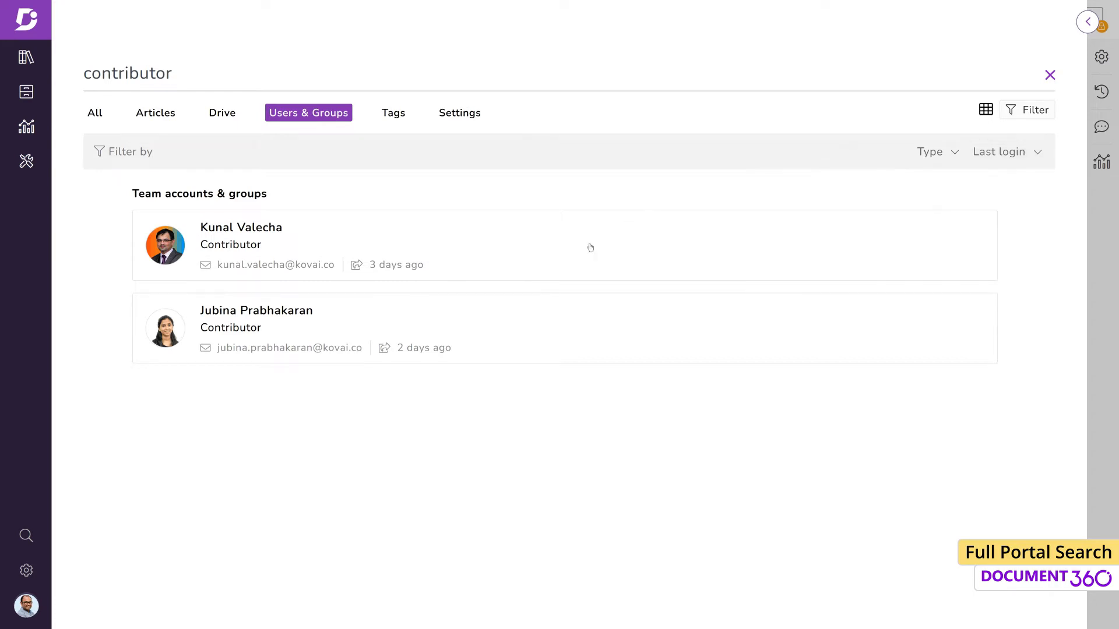
Review the first contributor's portal and content role permissions, and open that account's portal role options for management.
{"action": "left_click", "coordinate": [554, 267]}
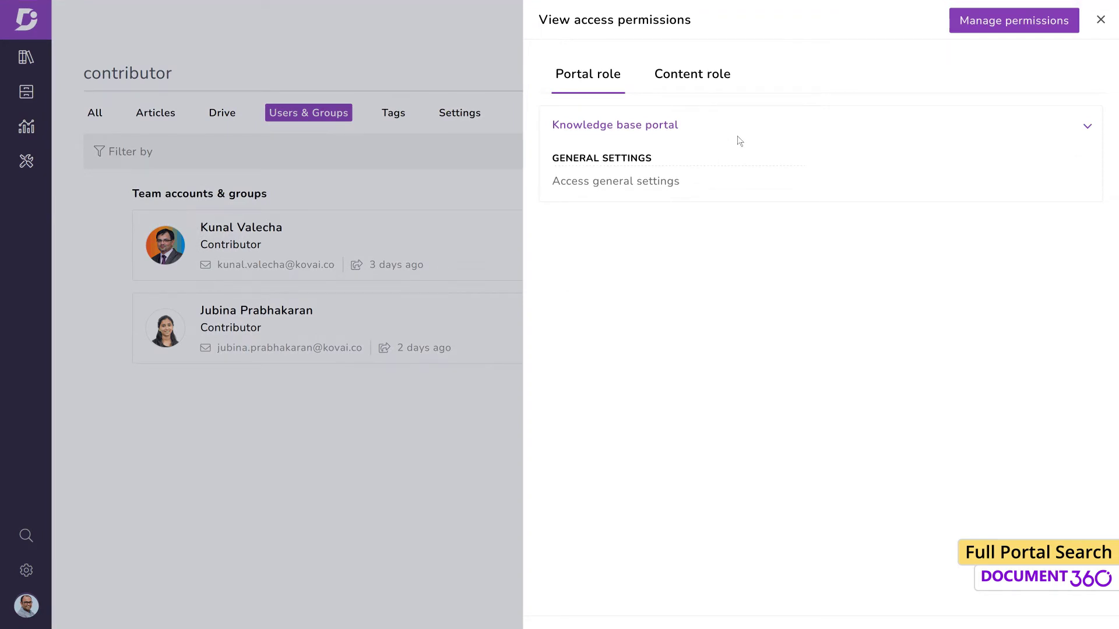
{"action": "left_click", "coordinate": [709, 82]}
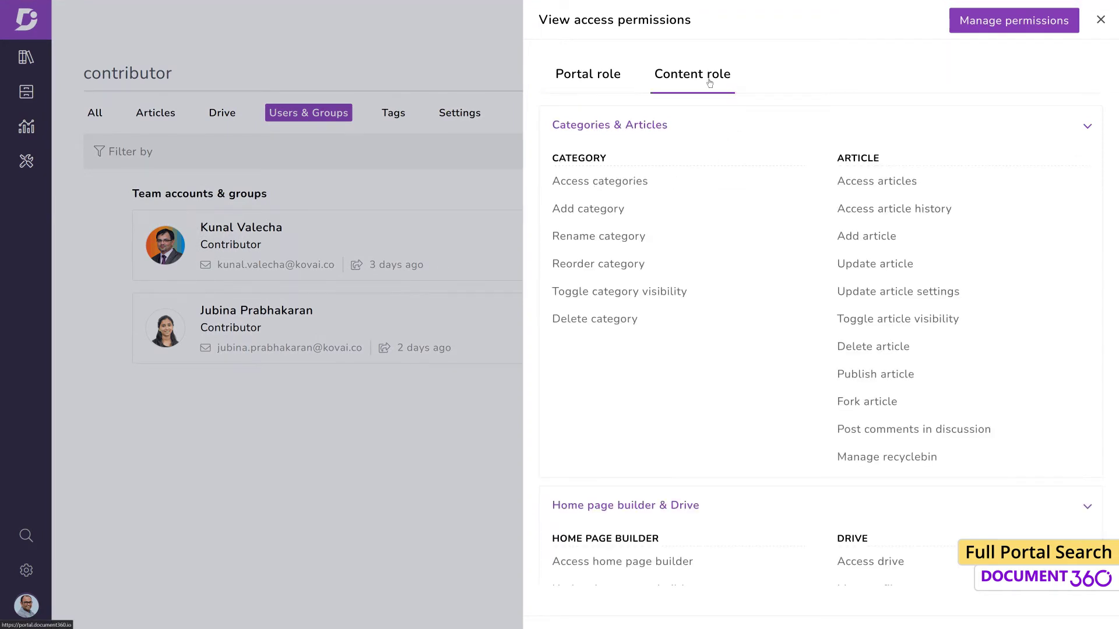
{"action": "scroll", "coordinate": [1035, 339], "scroll_direction": "down", "scroll_amount": 4}
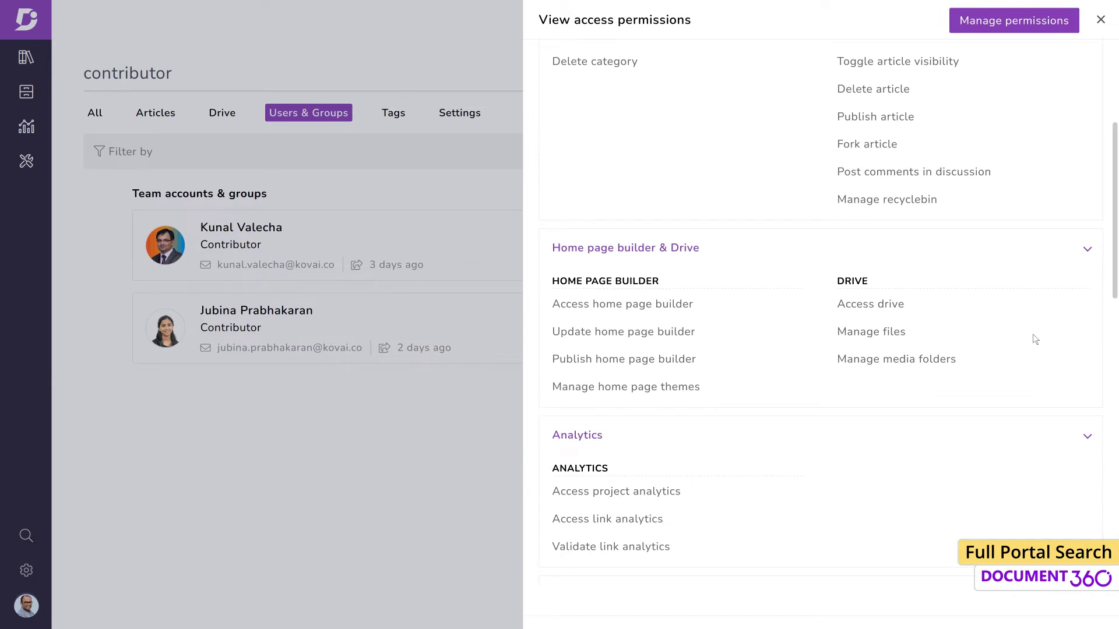
{"action": "left_click_drag", "start_coordinate": [1110, 268], "coordinate": [1109, 391]}
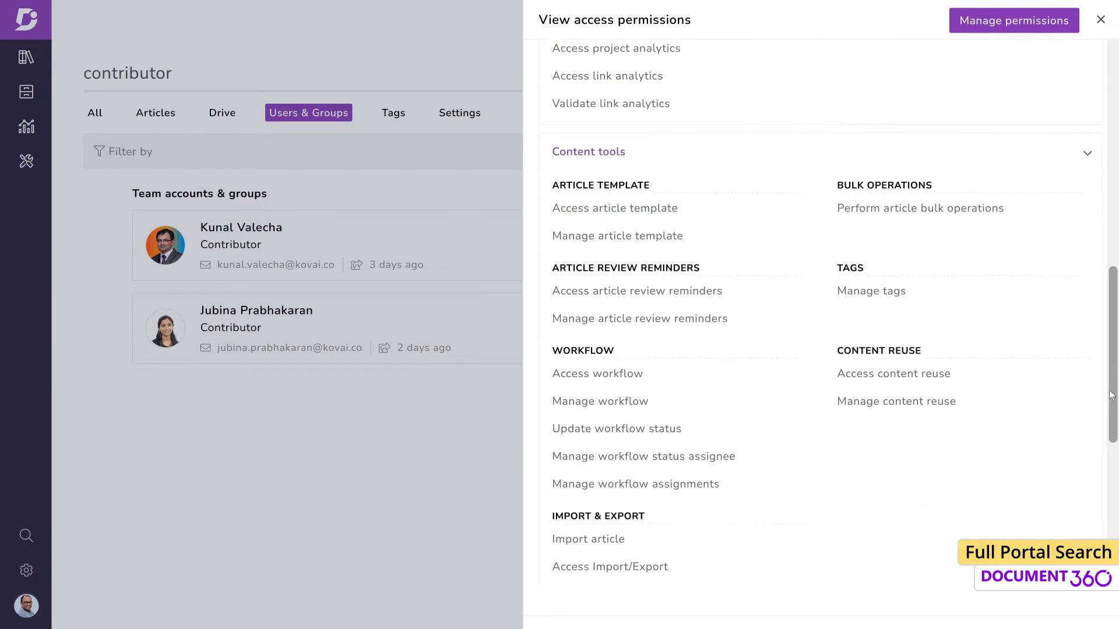
{"action": "left_click", "coordinate": [1006, 26]}
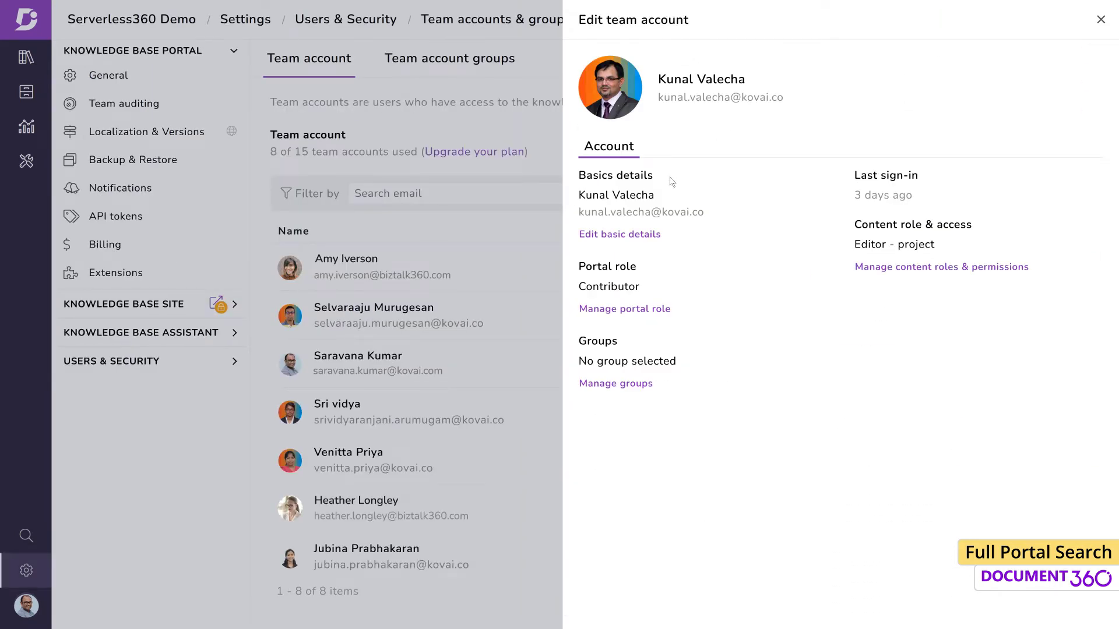
{"action": "left_click", "coordinate": [652, 310]}
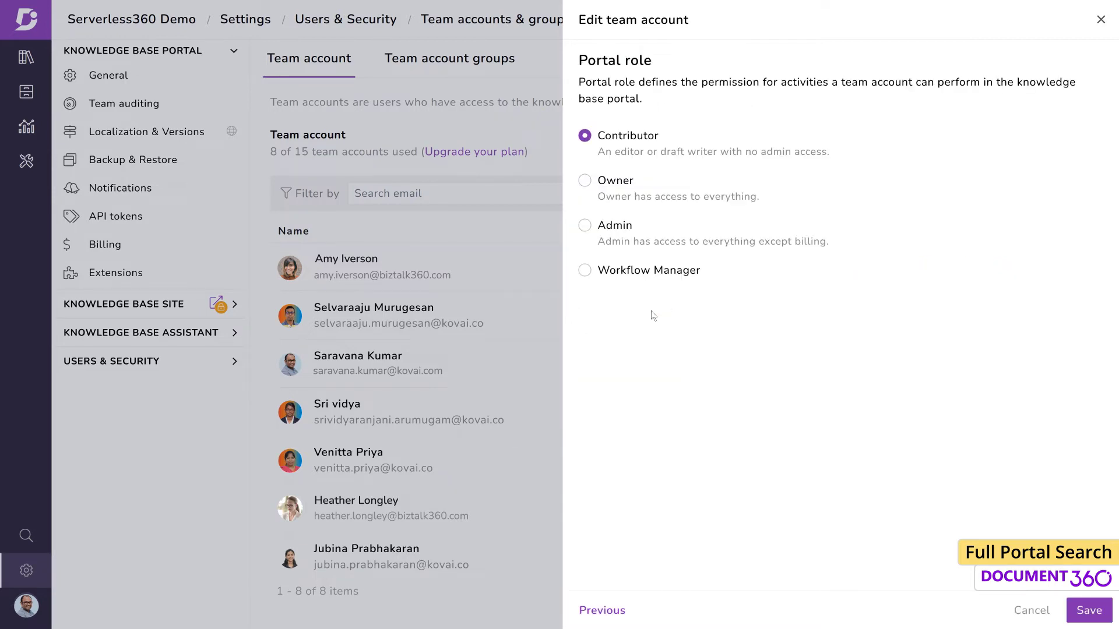
Return to the portal search and show the Tags category in thumbnail view.
{"action": "left_click", "coordinate": [25, 535]}
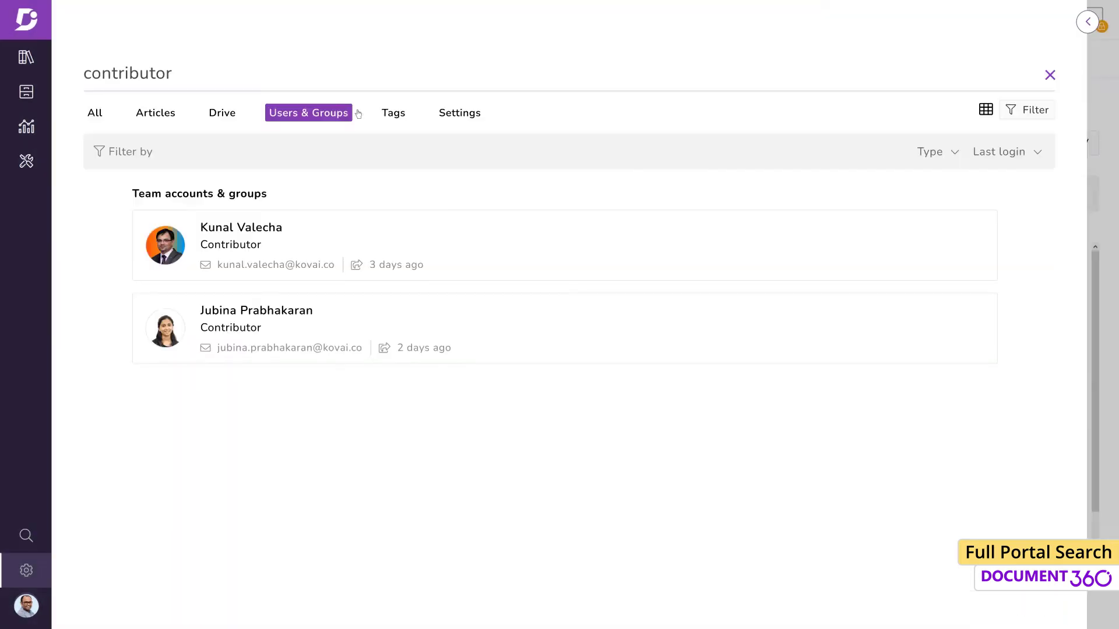
{"action": "left_click", "coordinate": [391, 114]}
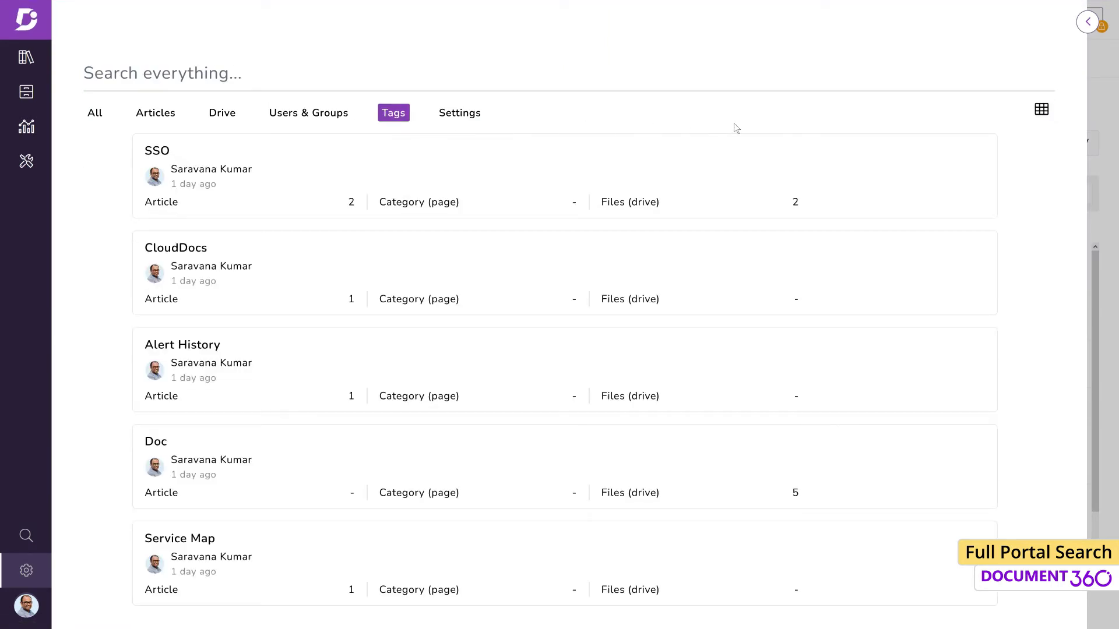
{"action": "left_click", "coordinate": [1044, 116]}
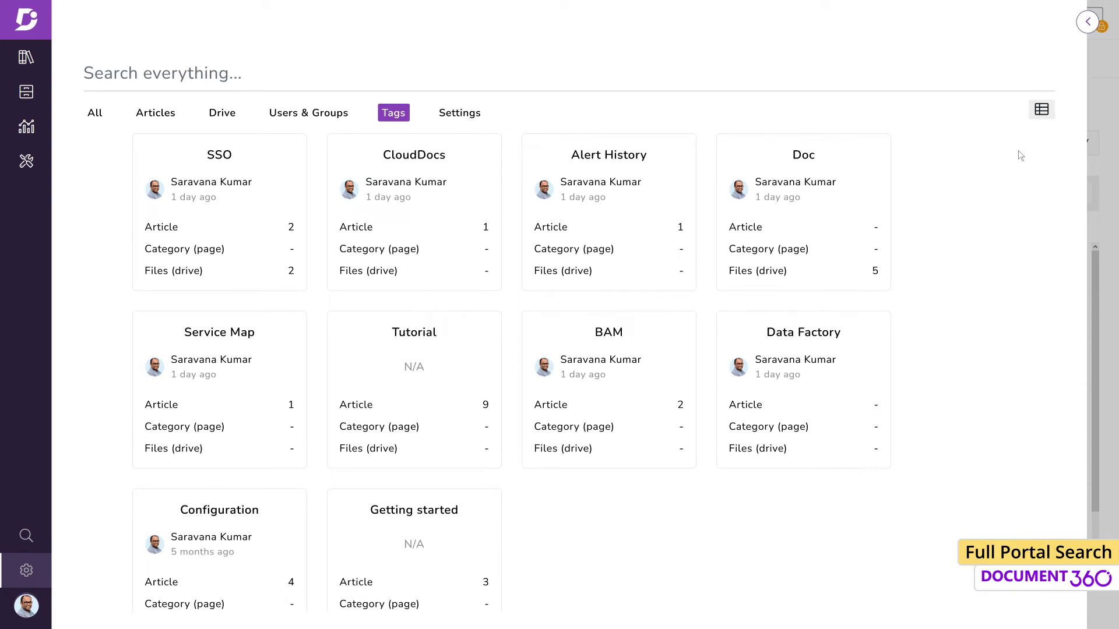
Search the tags for "bam" and view the dependencies of the BAM tag.
{"action": "type", "text": "bam"}
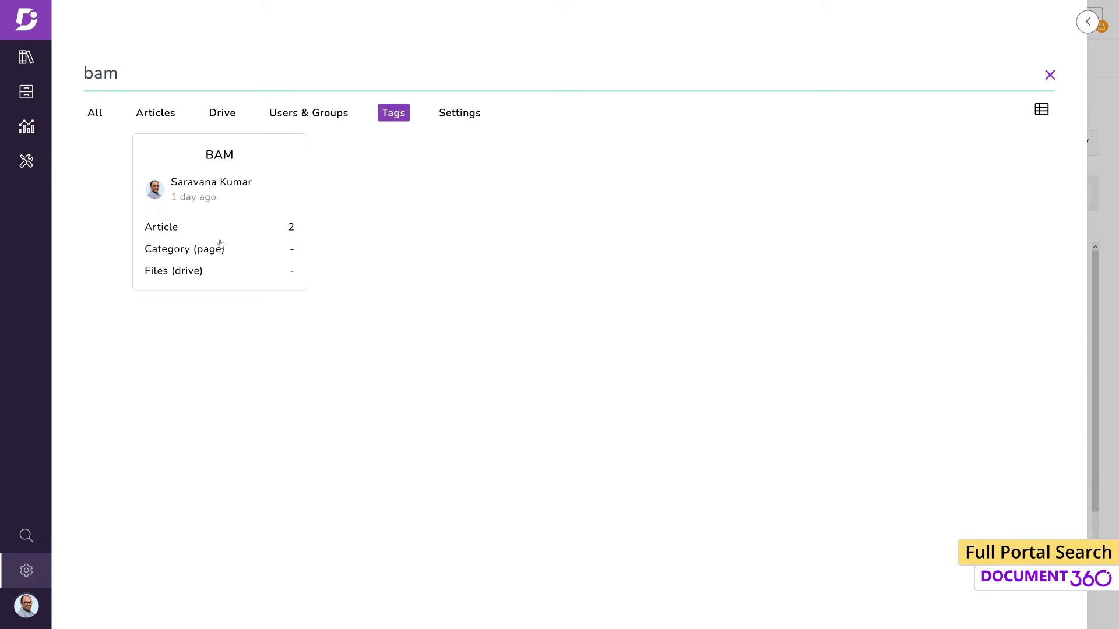
{"action": "left_click", "coordinate": [244, 238]}
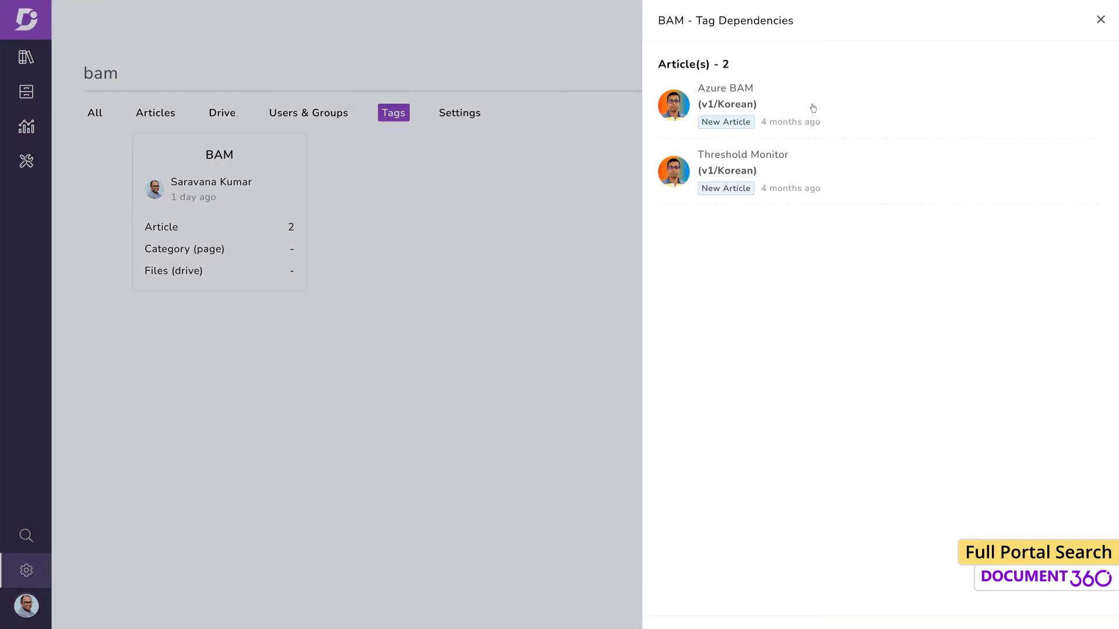
{"action": "left_click", "coordinate": [837, 165]}
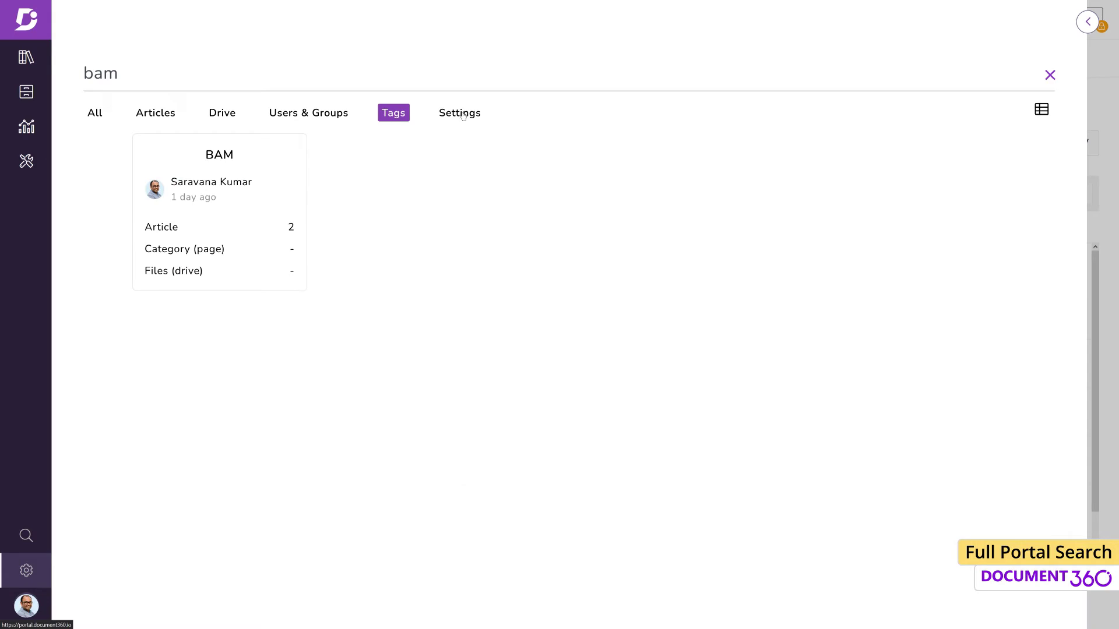
Search the Settings category for "ticket deflector" and open the Frequently Asked Questions deflector from the matching settings page.
{"action": "left_click", "coordinate": [460, 113]}
{"action": "left_click_drag", "start_coordinate": [1048, 201], "coordinate": [1050, 351]}
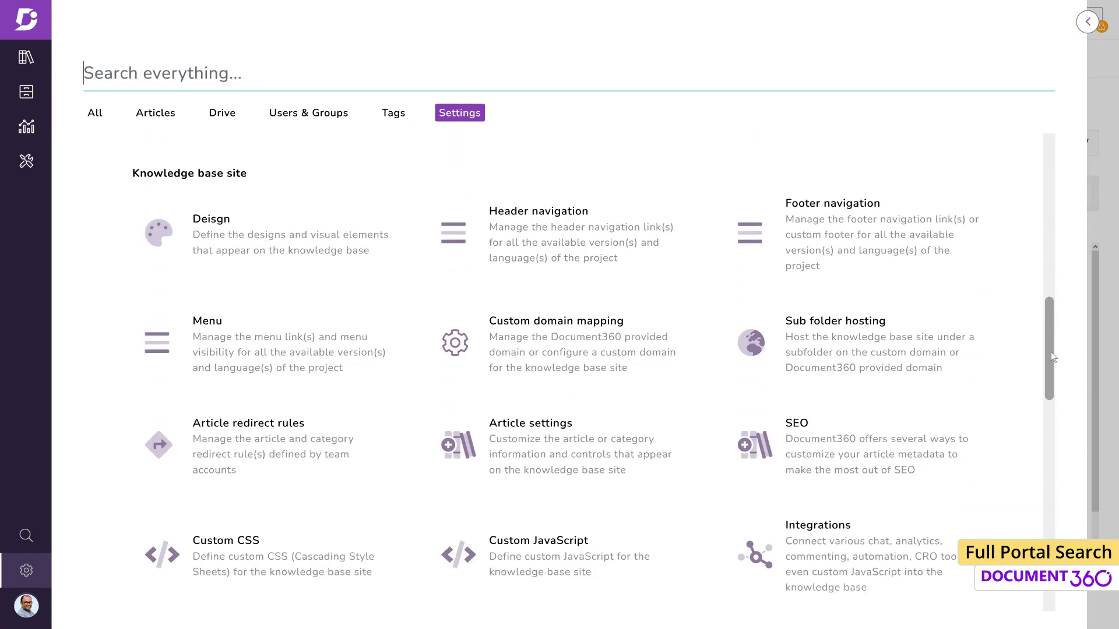
{"action": "type", "text": "ticket defle"}
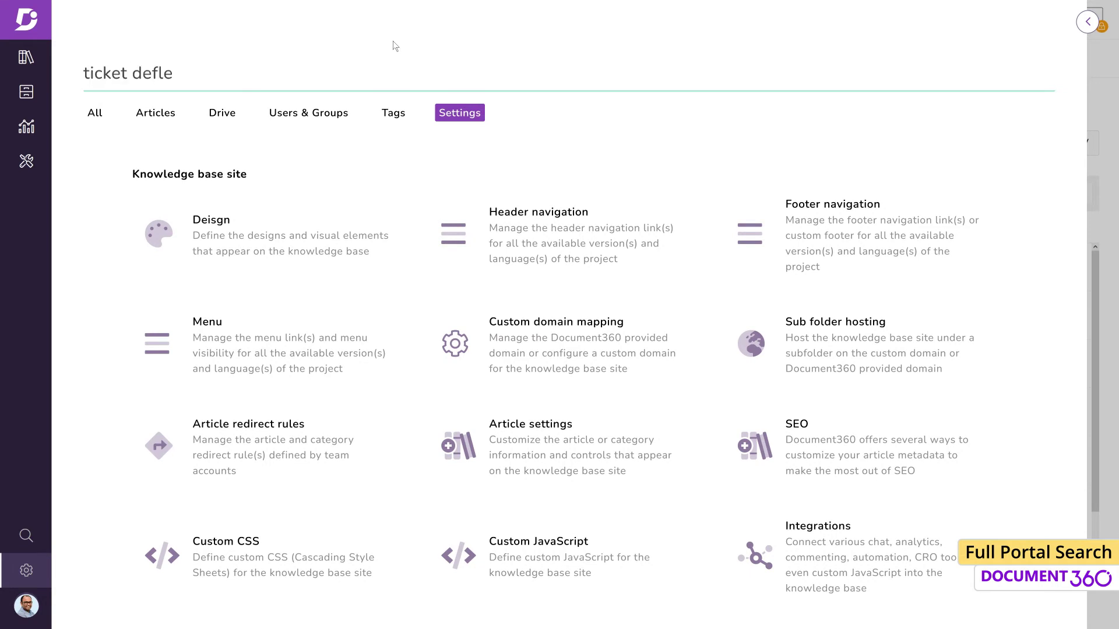
{"action": "type", "text": "ctor"}
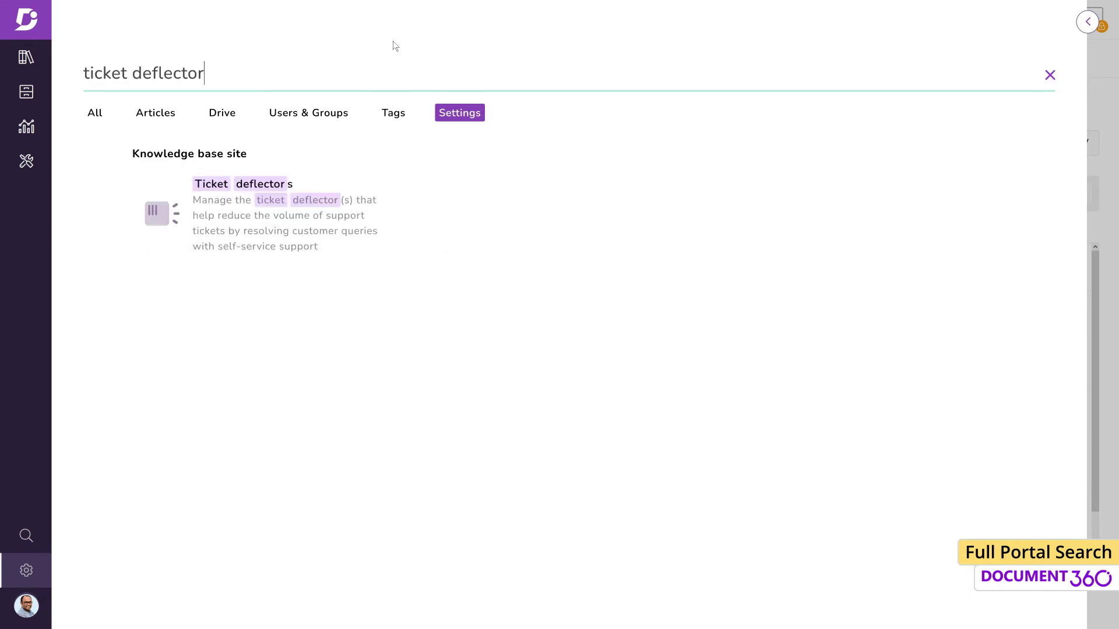
{"action": "left_click", "coordinate": [331, 227]}
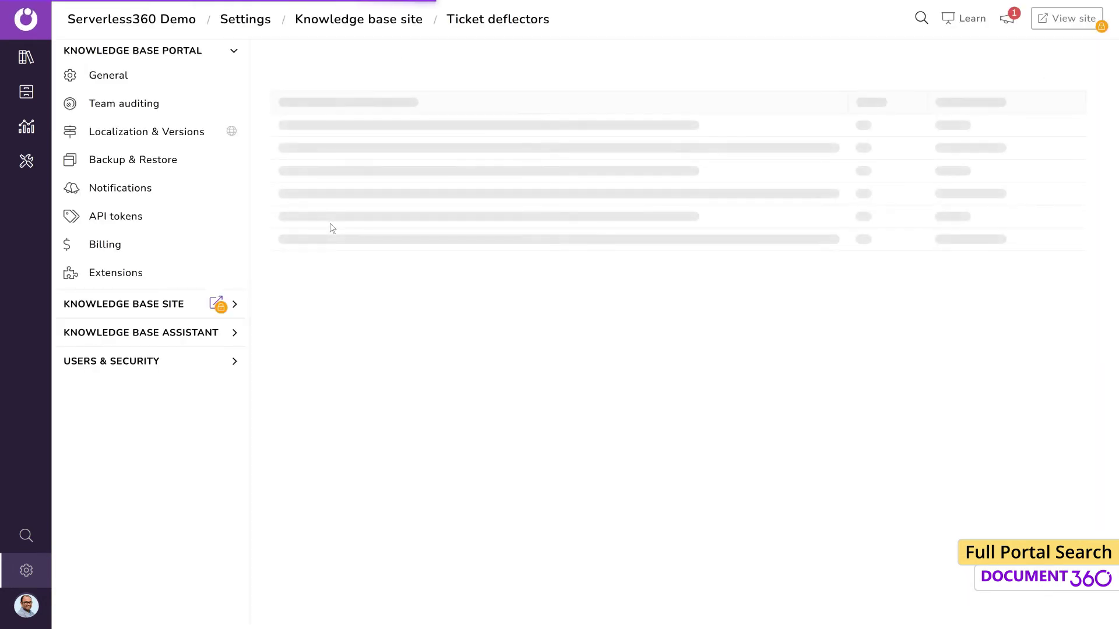
{"action": "left_click", "coordinate": [1054, 146]}
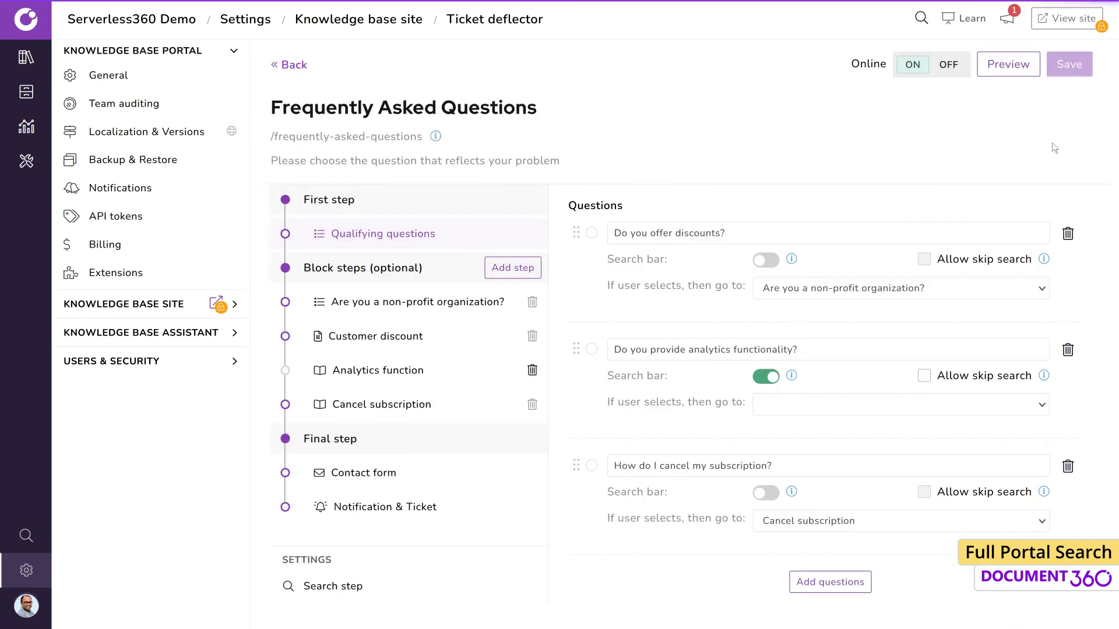
Reopen the full portal search from the ticket deflector page, view the settings list, and close the search.
{"action": "key", "text": "ctrl+k"}
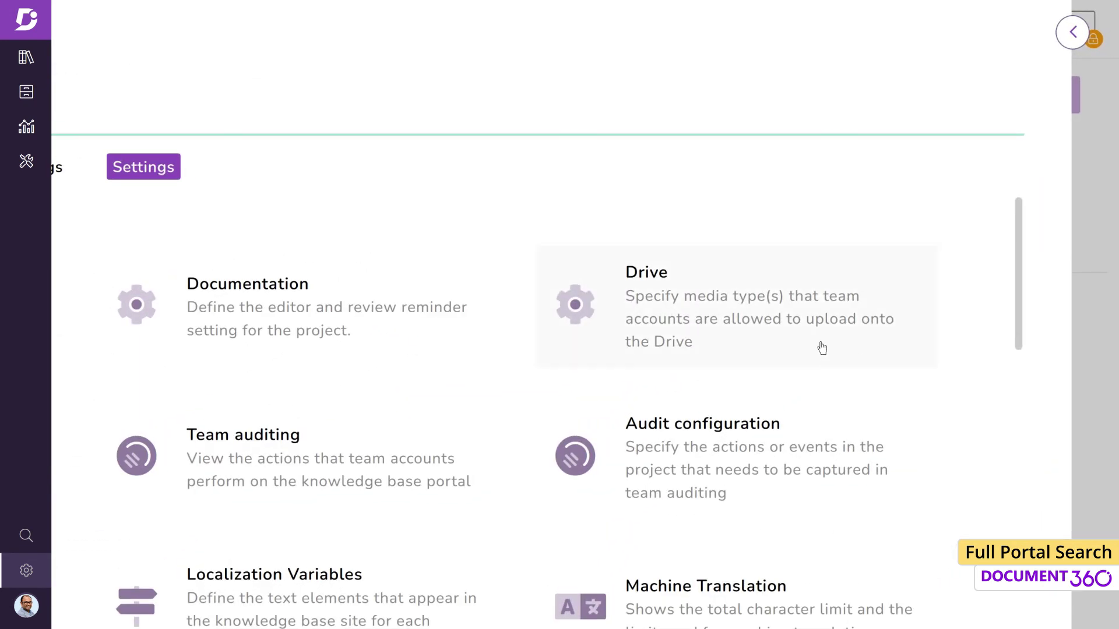
{"action": "left_click", "coordinate": [822, 349]}
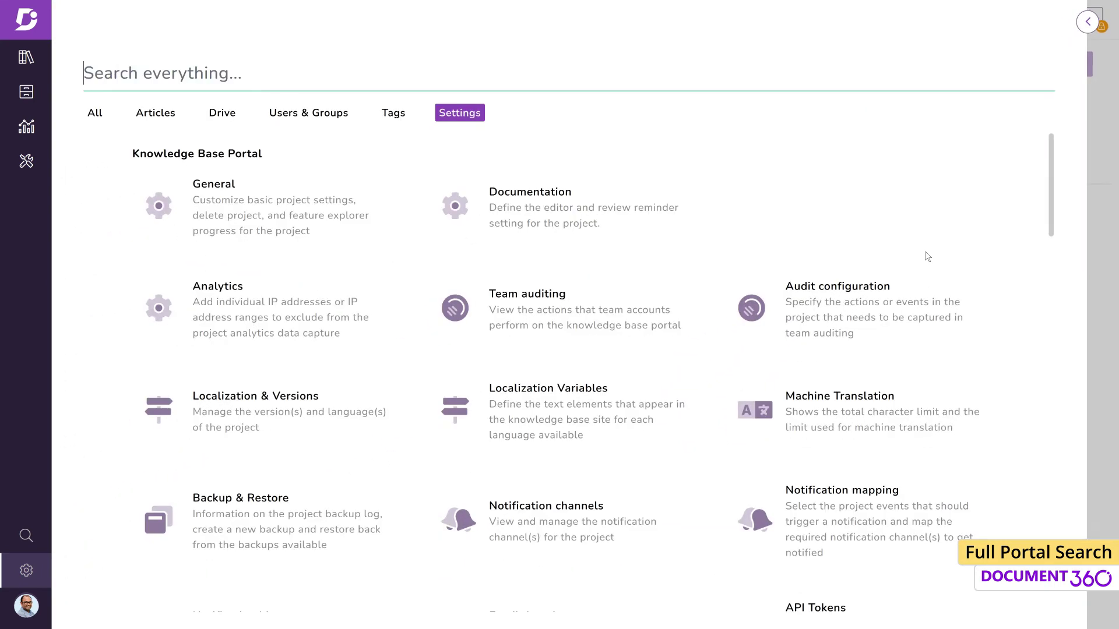
{"action": "left_click", "coordinate": [1087, 21]}
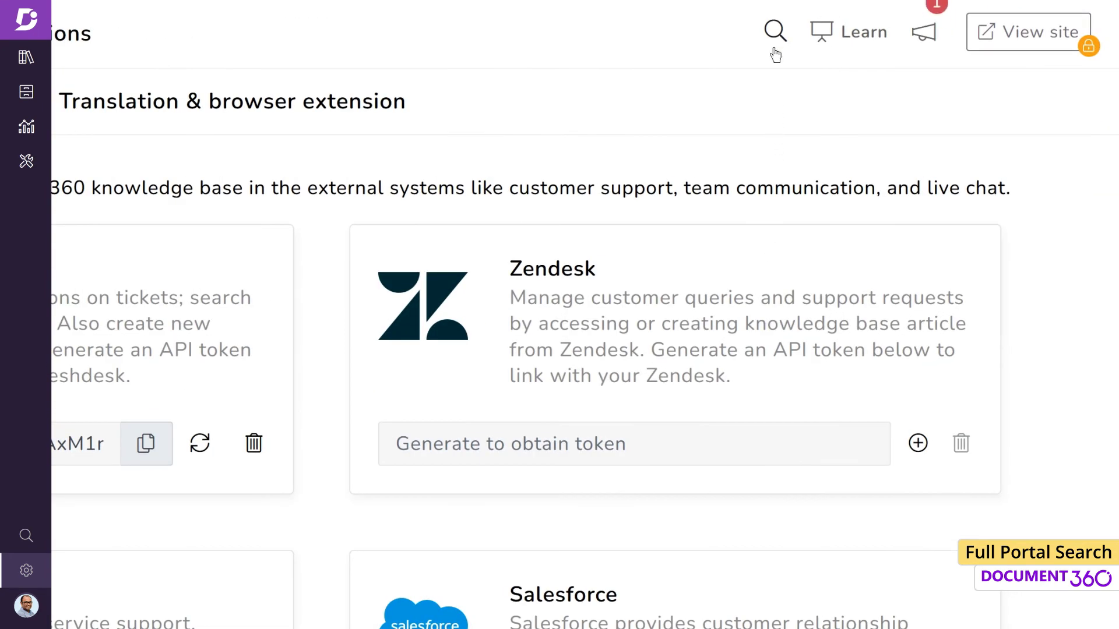
Run a quick search for "team" from the Extensions page and browse the full list of results.
{"action": "left_click", "coordinate": [776, 46]}
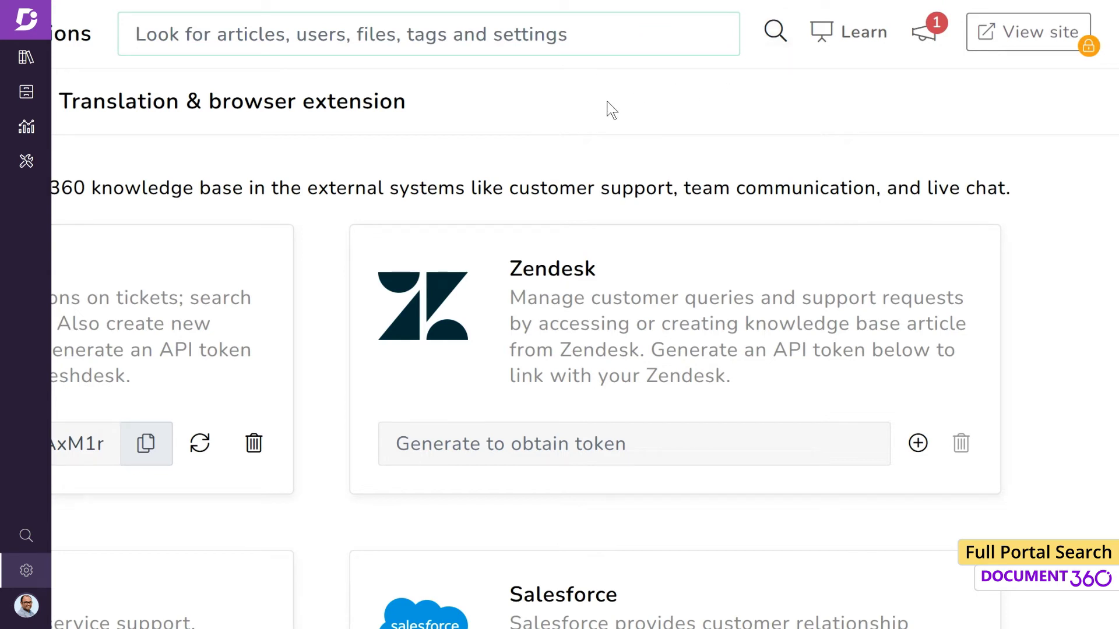
{"action": "type", "text": "team"}
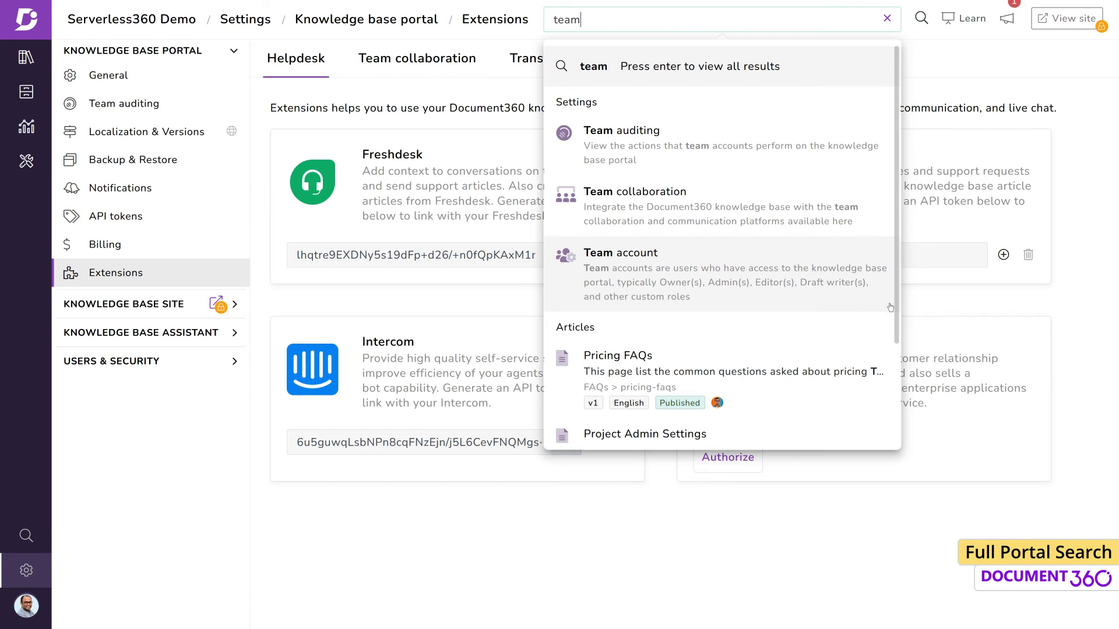
{"action": "left_click_drag", "start_coordinate": [896, 321], "coordinate": [894, 295]}
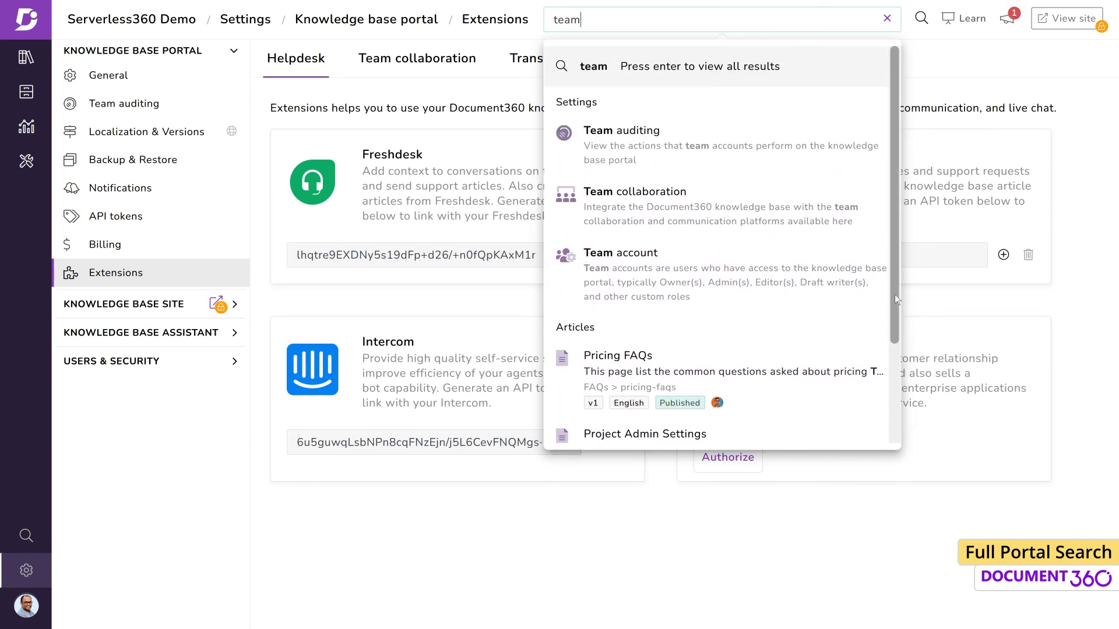
{"action": "left_click", "coordinate": [718, 85]}
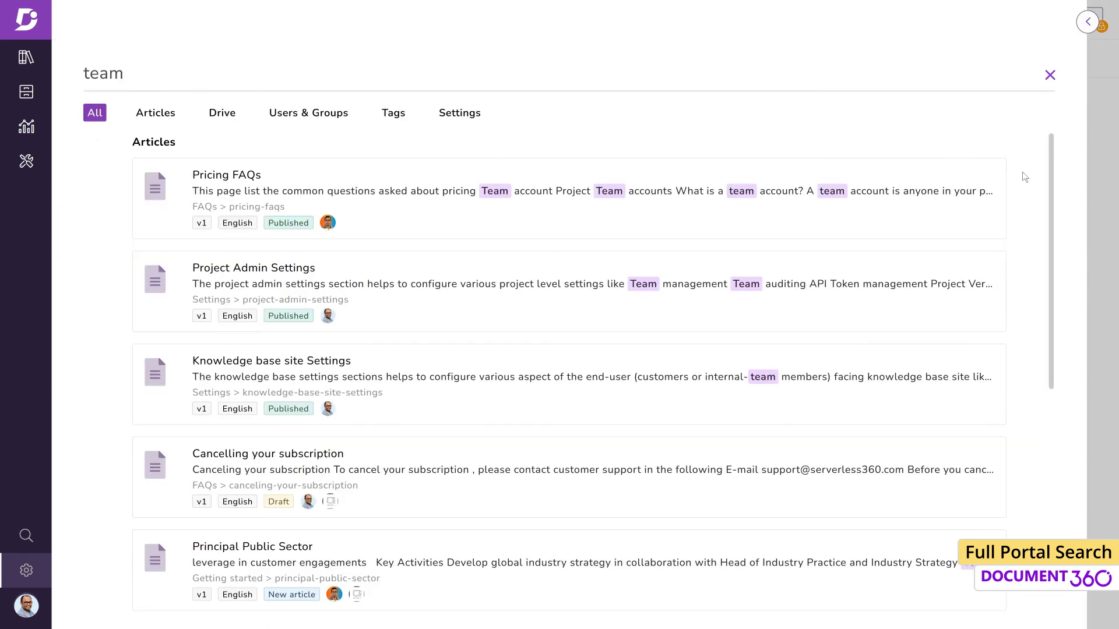
{"action": "left_click_drag", "start_coordinate": [1044, 178], "coordinate": [1048, 417]}
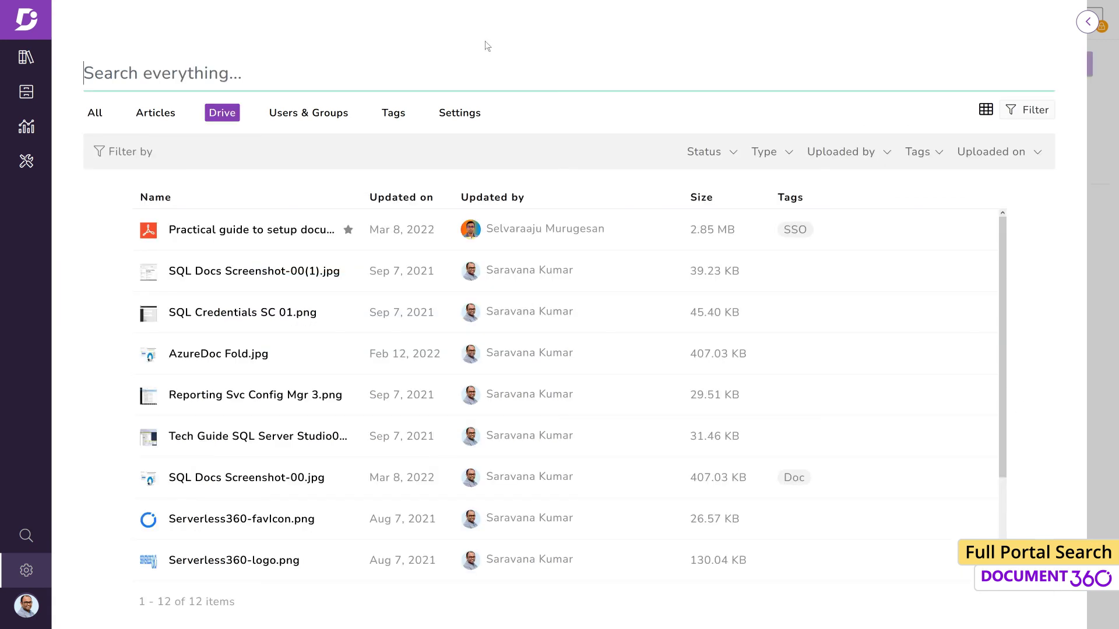
Search for "install" and check the results in the Users & Groups, Settings and All categories.
{"action": "type", "text": "install"}
{"action": "left_click", "coordinate": [325, 114]}
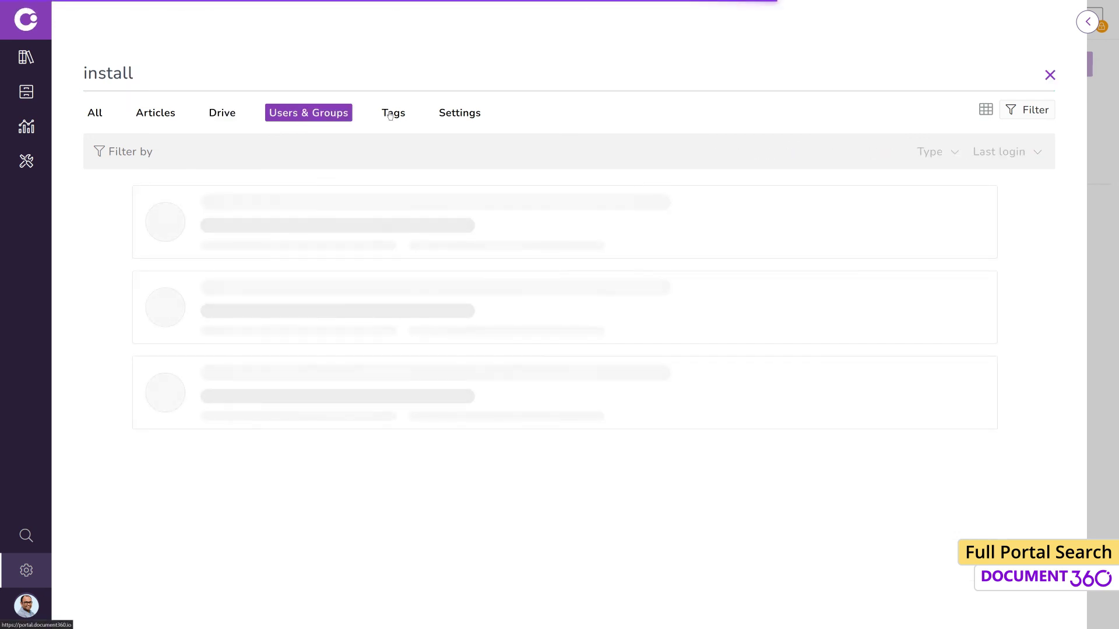
{"action": "left_click", "coordinate": [460, 113]}
{"action": "left_click", "coordinate": [95, 112]}
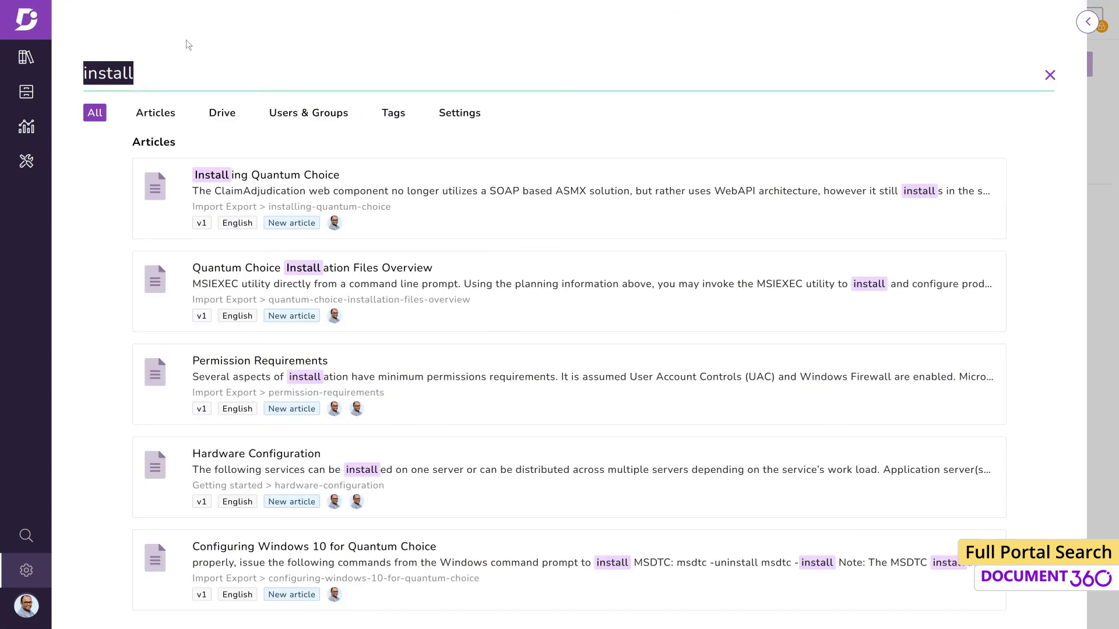
Search all categories for "homepage" and for "IP", and open the IP restriction settings from the results.
{"action": "type", "text": "homepage"}
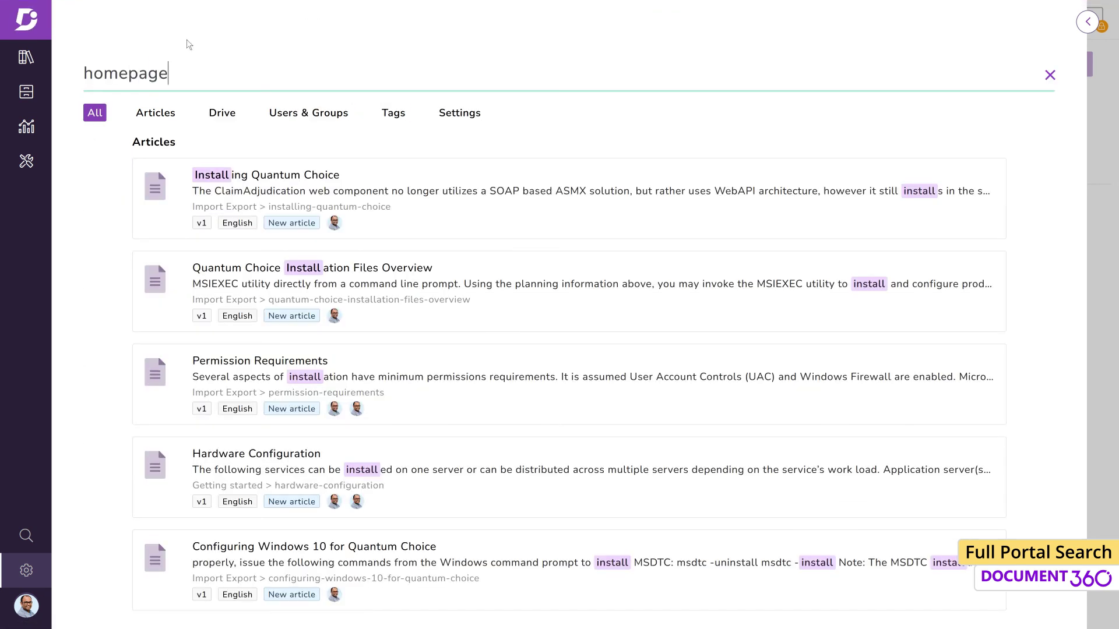
{"action": "key", "text": "ctrl+a"}
{"action": "type", "text": "IP"}
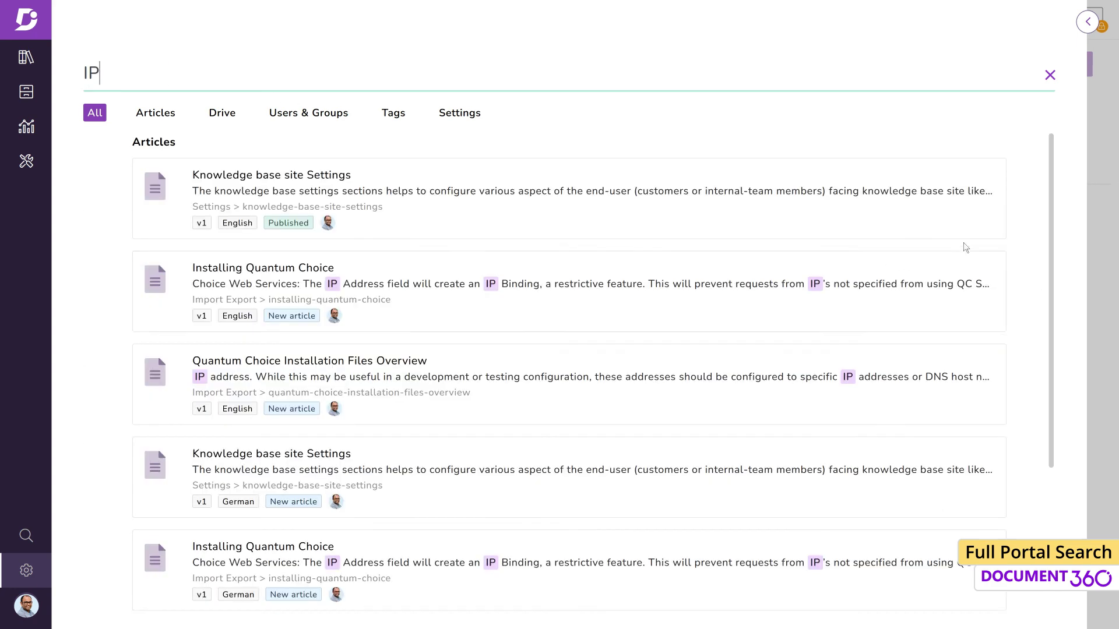
{"action": "scroll", "coordinate": [1050, 330], "scroll_direction": "down", "scroll_amount": 2}
{"action": "left_click_drag", "start_coordinate": [1050, 330], "coordinate": [1047, 404]}
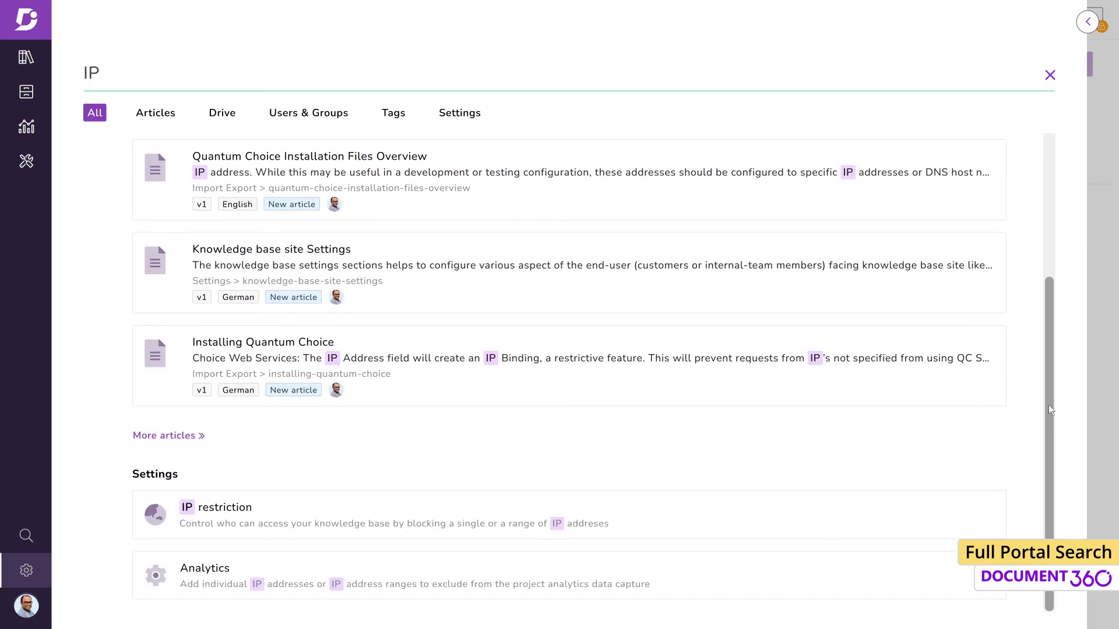
{"action": "left_click", "coordinate": [431, 516]}
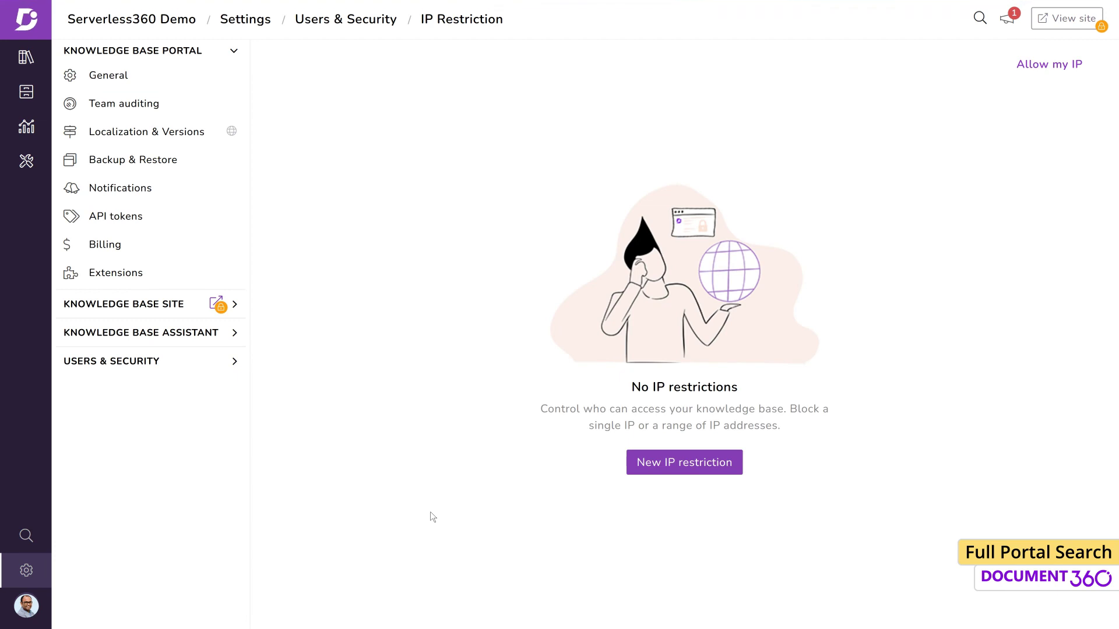